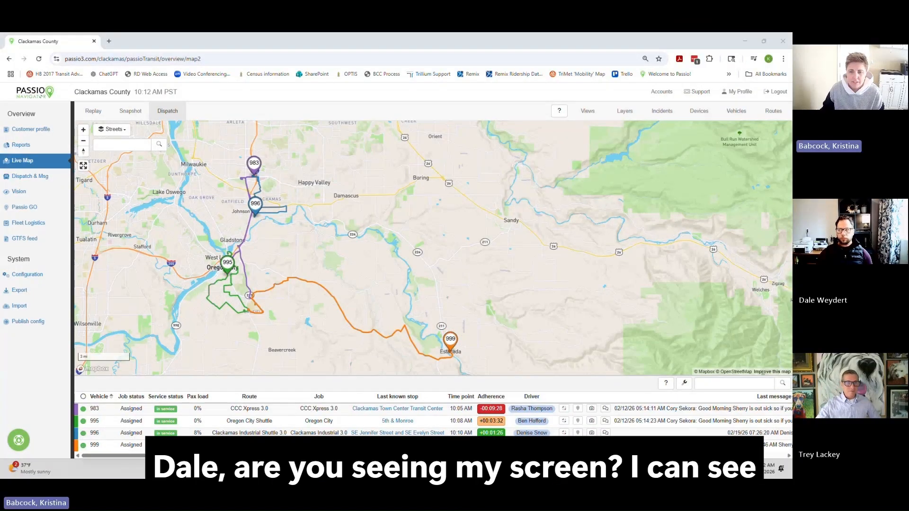
Switch to the City of Sandy account and open its route configuration.
left_click(651, 91)
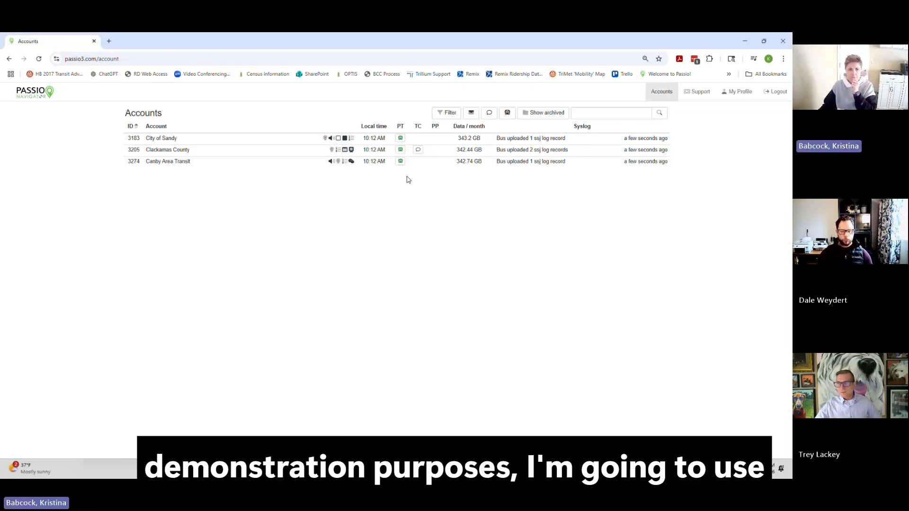
left_click(399, 140)
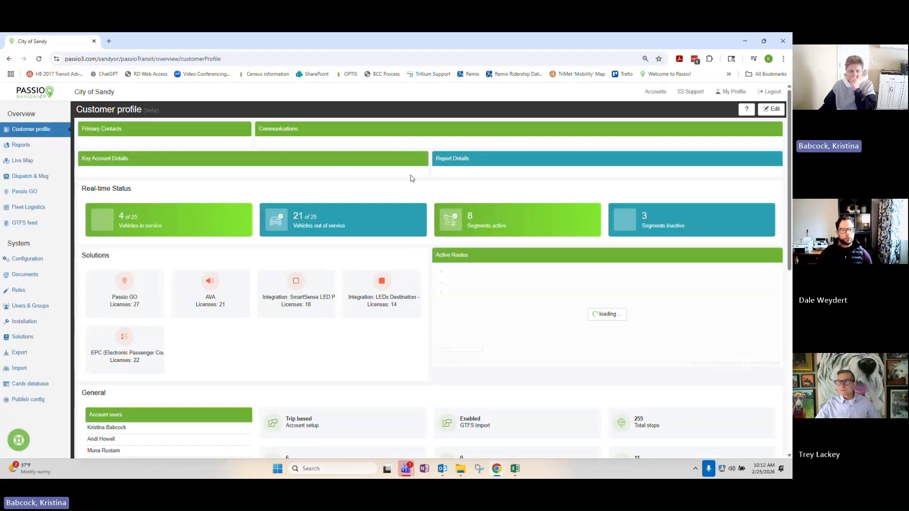
left_click(42, 261)
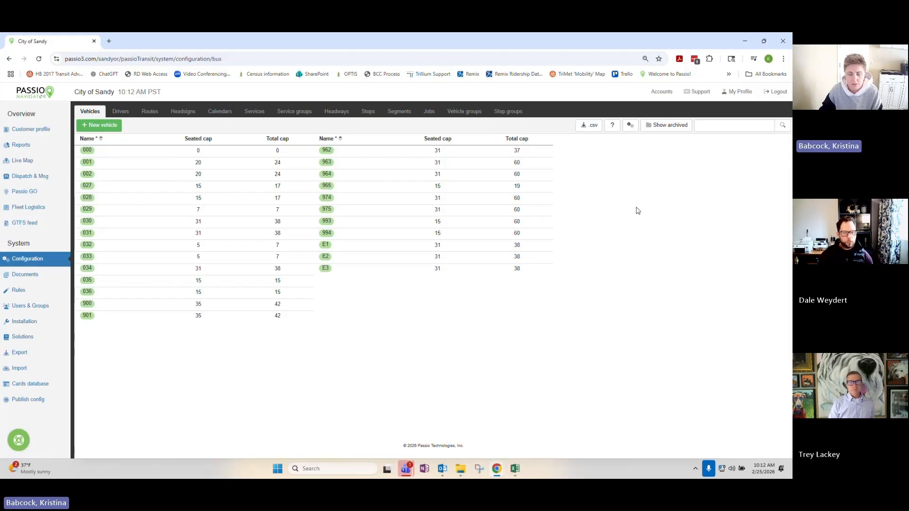
left_click(159, 117)
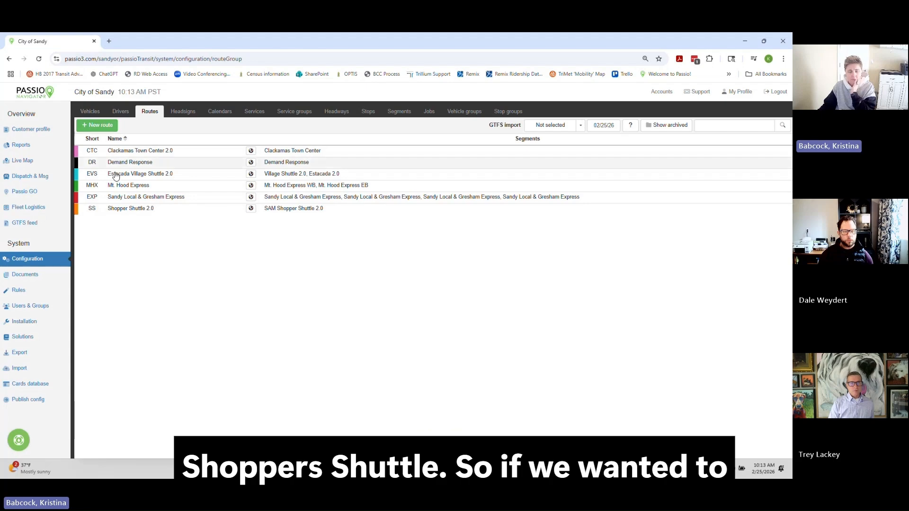
Start a new route named TEST ROUTE.
left_click(103, 126)
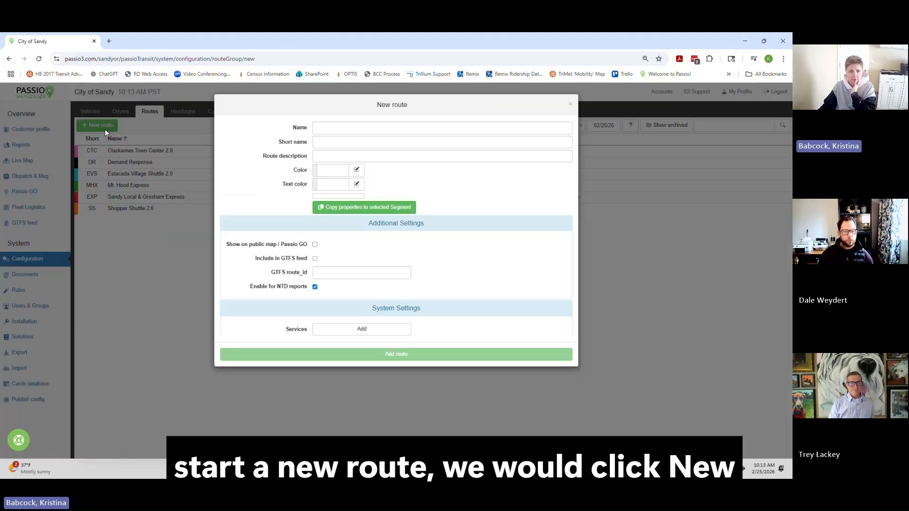
left_click(359, 129)
type("T")
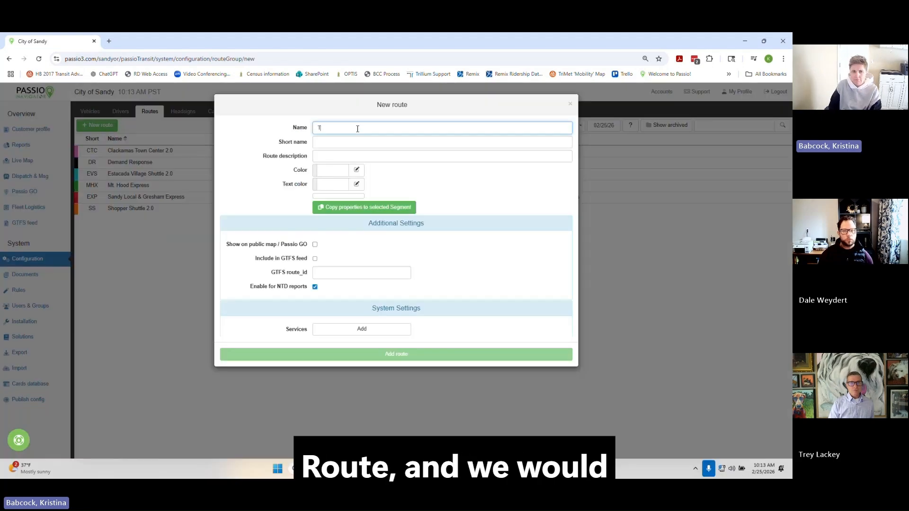
type("EST ROUTE")
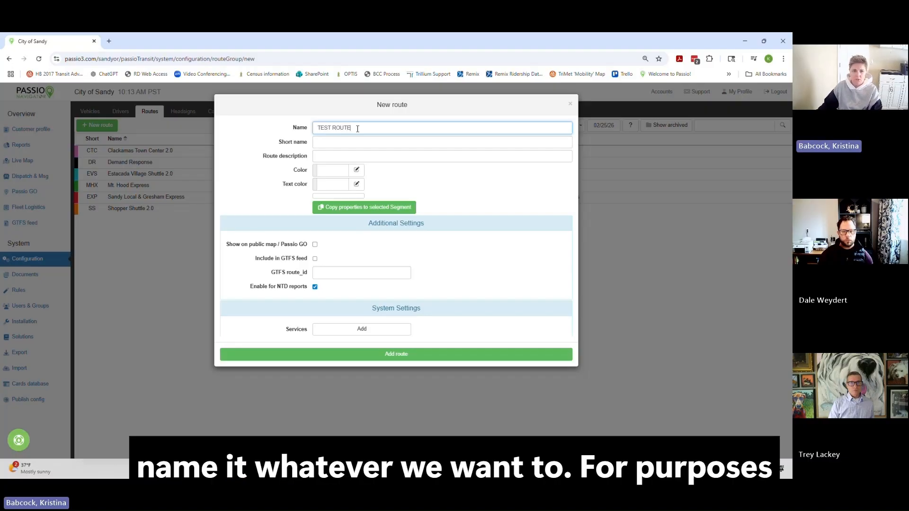
Give the new route black as its color with white text, exclude it from NTD reports, and add it to the reloaded route list.
left_click(357, 171)
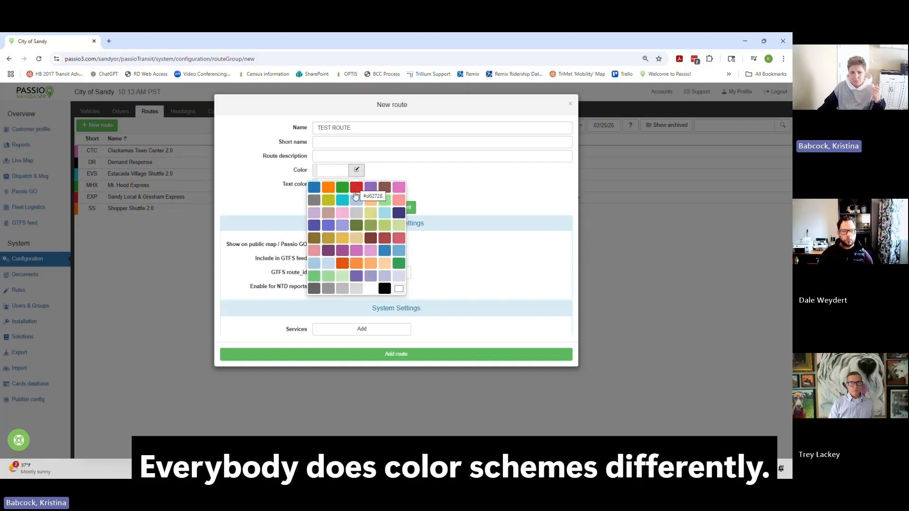
left_click(385, 288)
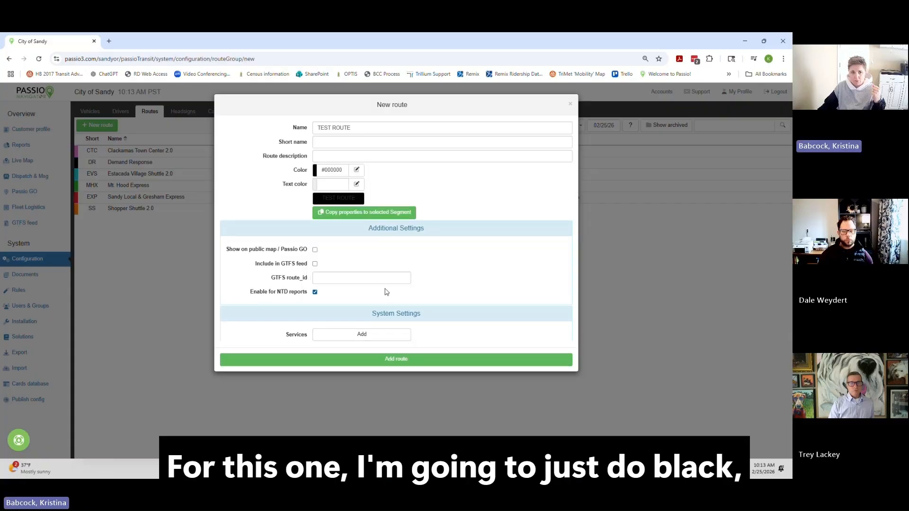
left_click(356, 185)
left_click(371, 305)
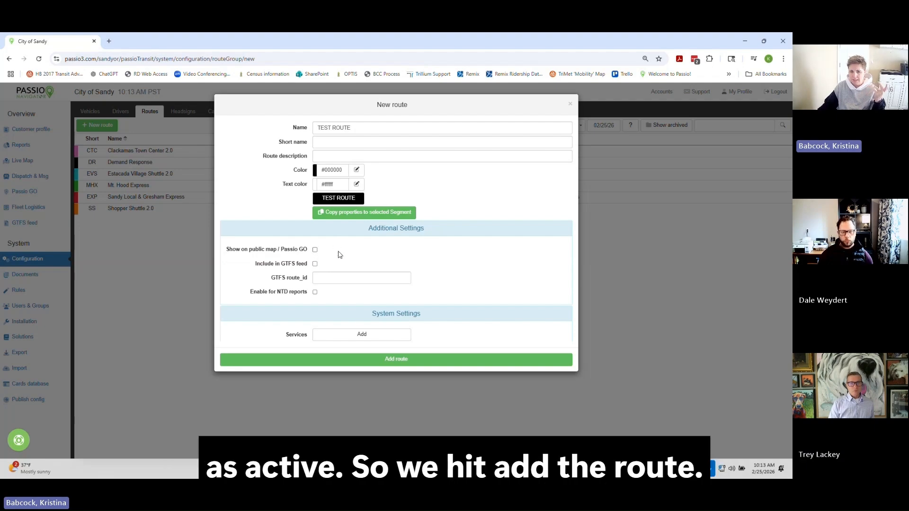
left_click(403, 360)
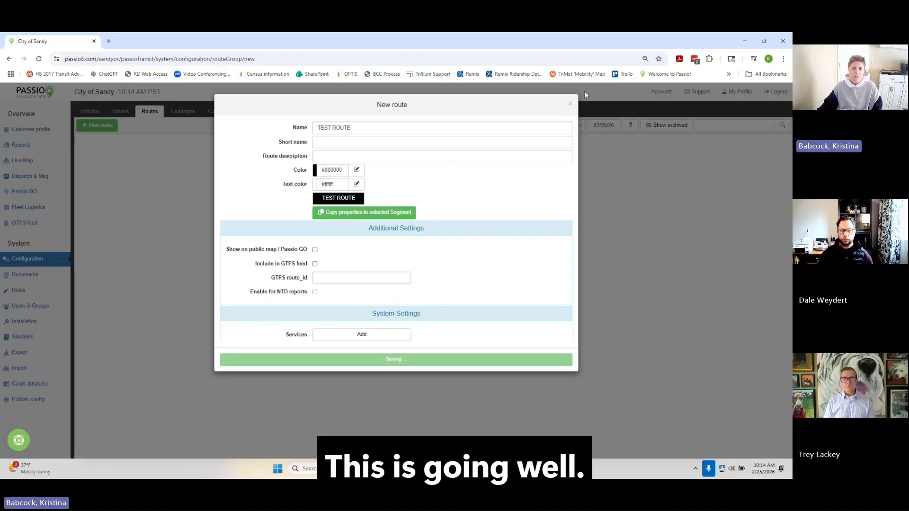
left_click(570, 105)
left_click(39, 59)
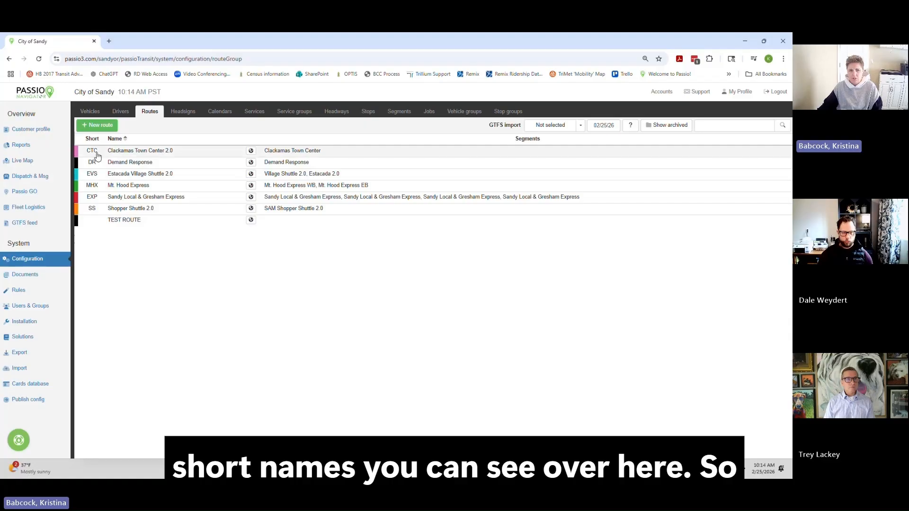
Check the short name of the Mt. Hood Express route and review the segment choices in the TEST ROUTE settings.
left_click(98, 187)
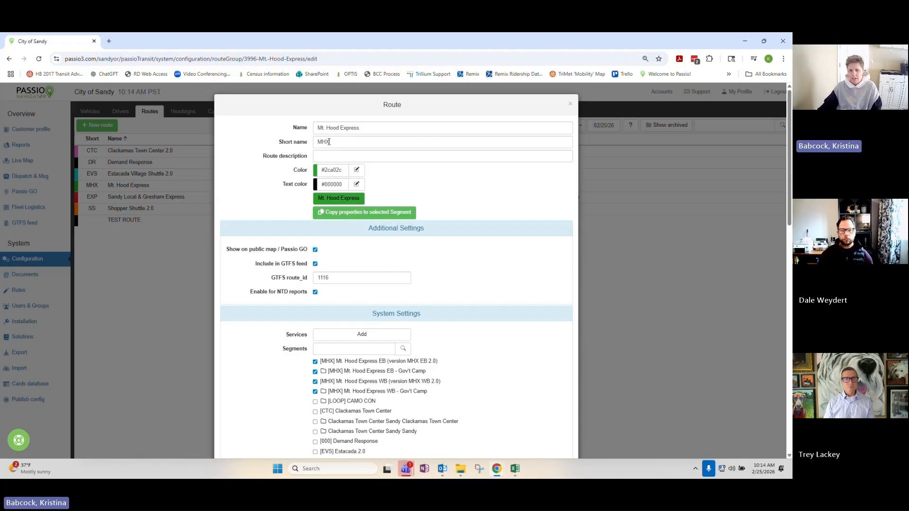
left_click(570, 105)
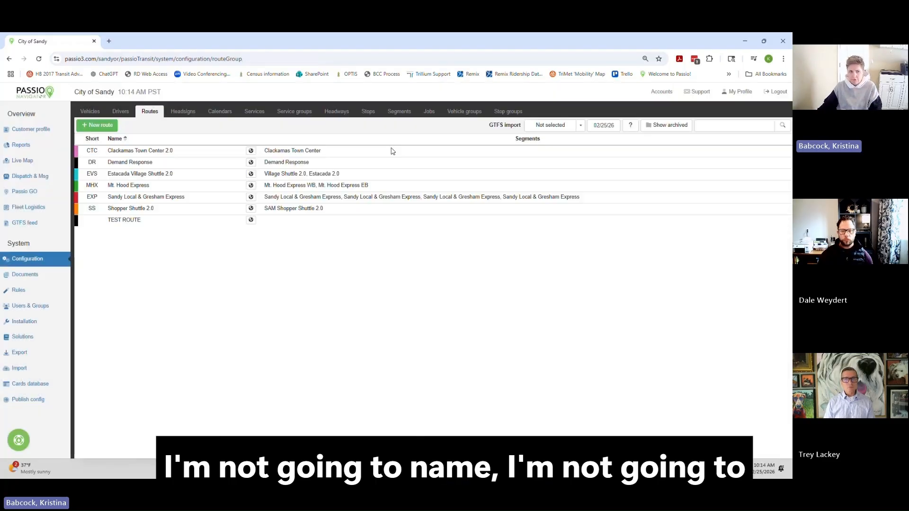
left_click(194, 222)
scroll(294, 310, "down", 3)
scroll(296, 313, "up", 3)
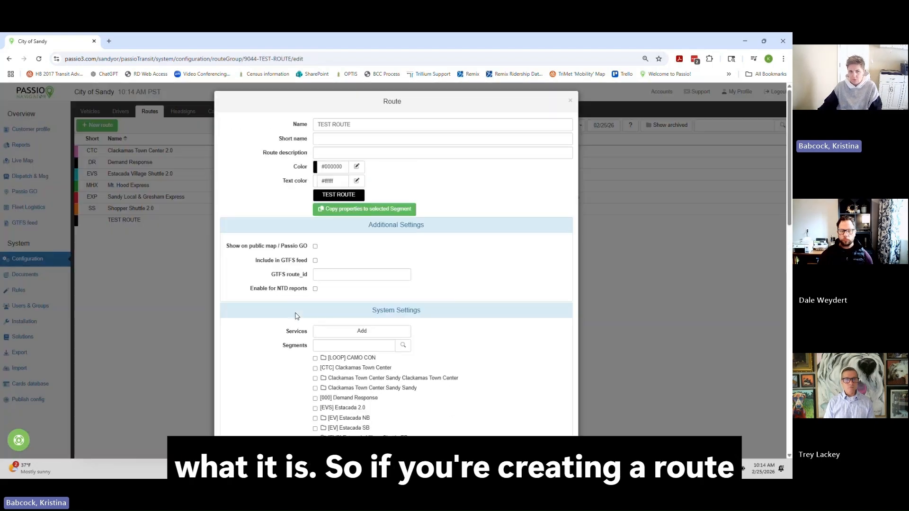
scroll(379, 260, "down", 4)
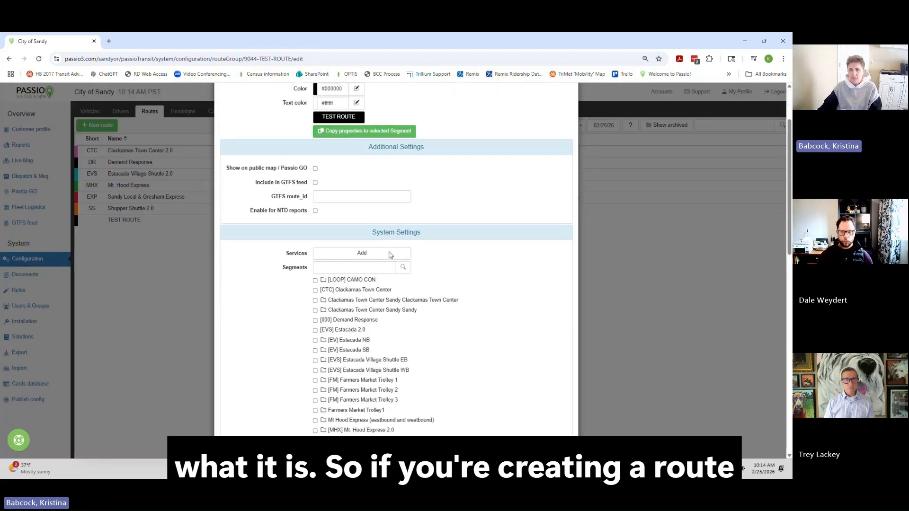
scroll(390, 255, "down", 3)
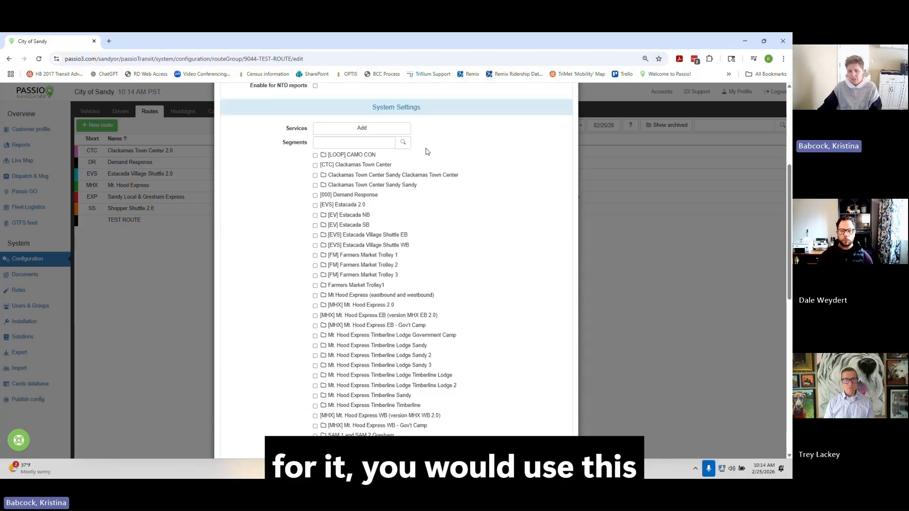
scroll(353, 310, "down", 6)
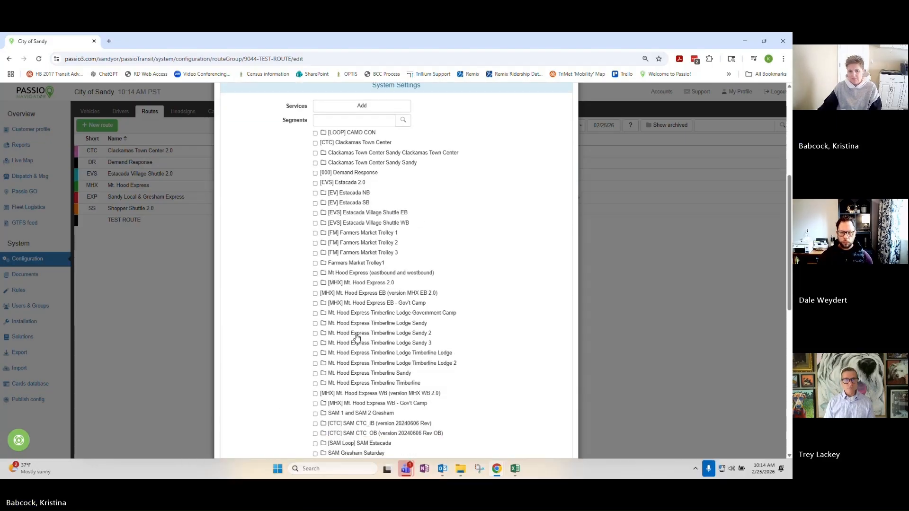
scroll(365, 410, "up", 10)
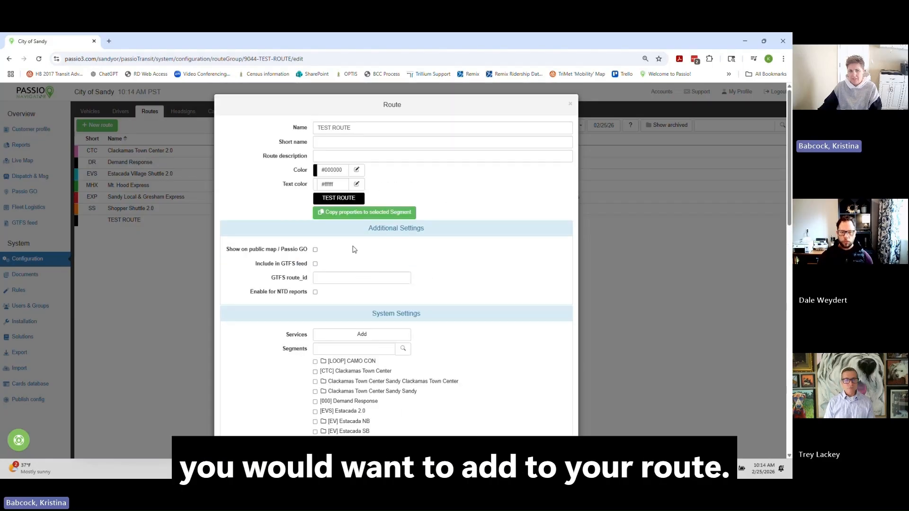
left_click(570, 105)
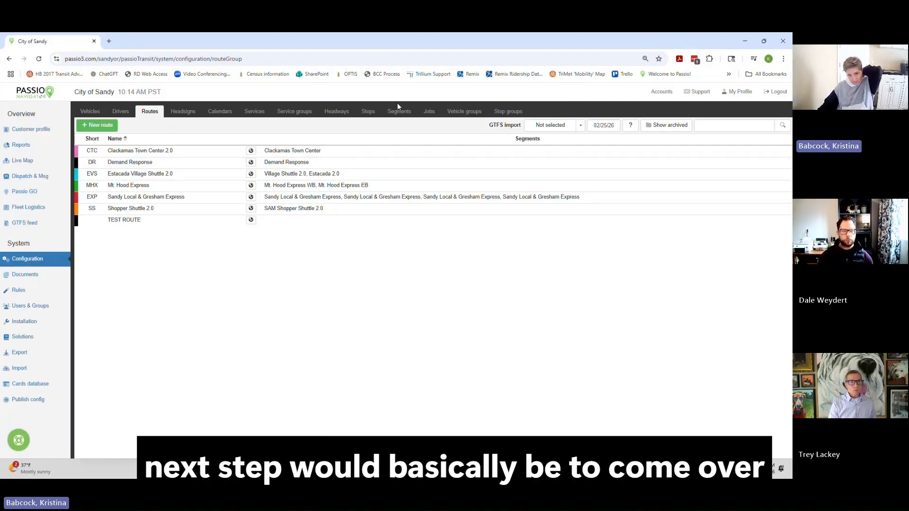
Start a new looping segment named TEST ROUTE (LOOP).
left_click(411, 114)
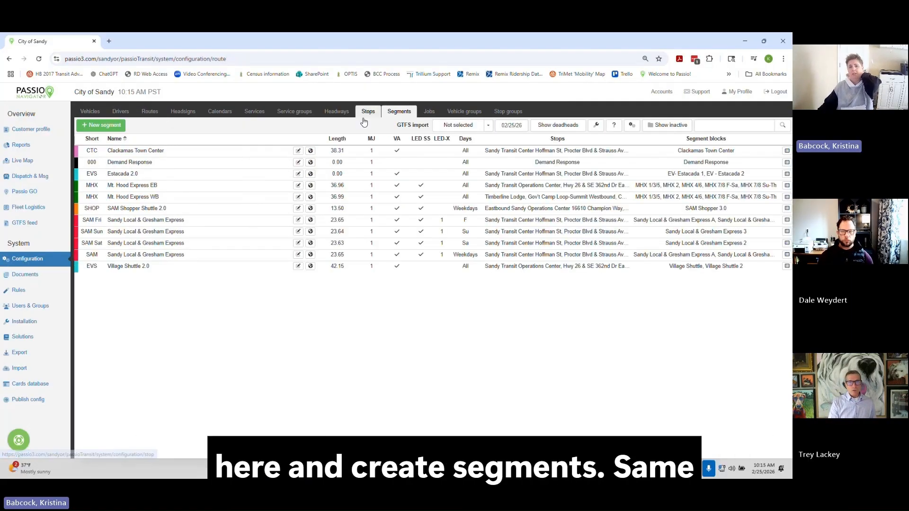
left_click(96, 126)
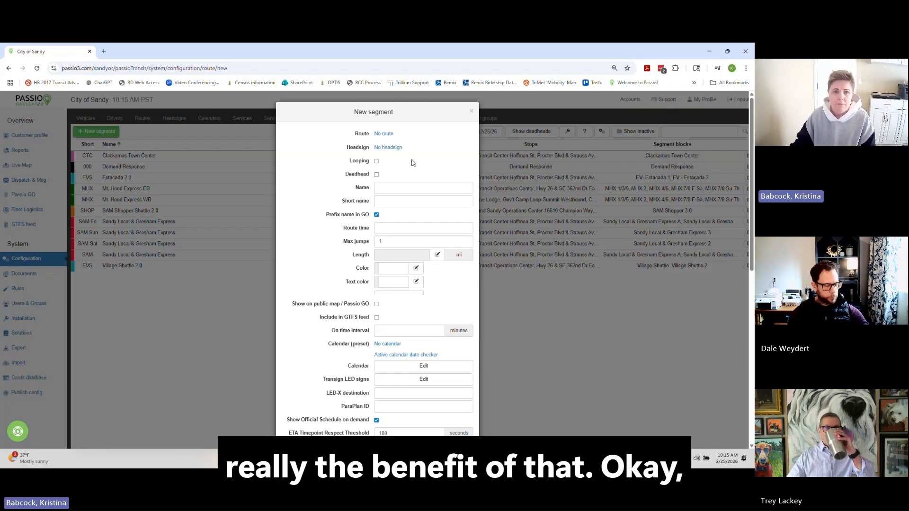
left_click(376, 162)
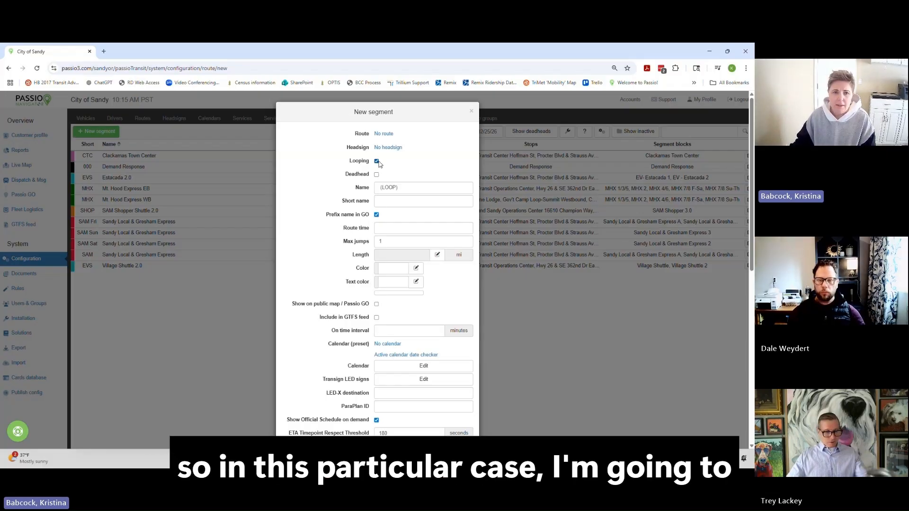
scroll(417, 168, "down", 1)
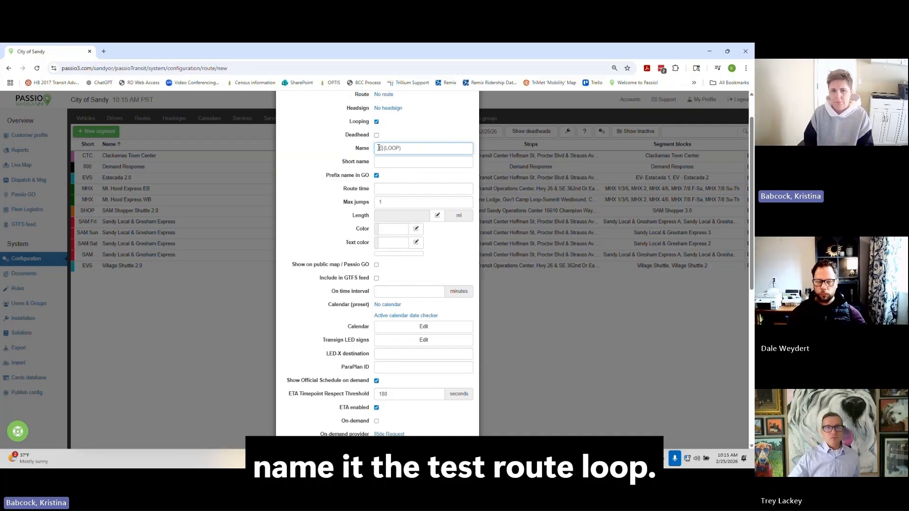
left_click(378, 147)
type("TEST ROU")
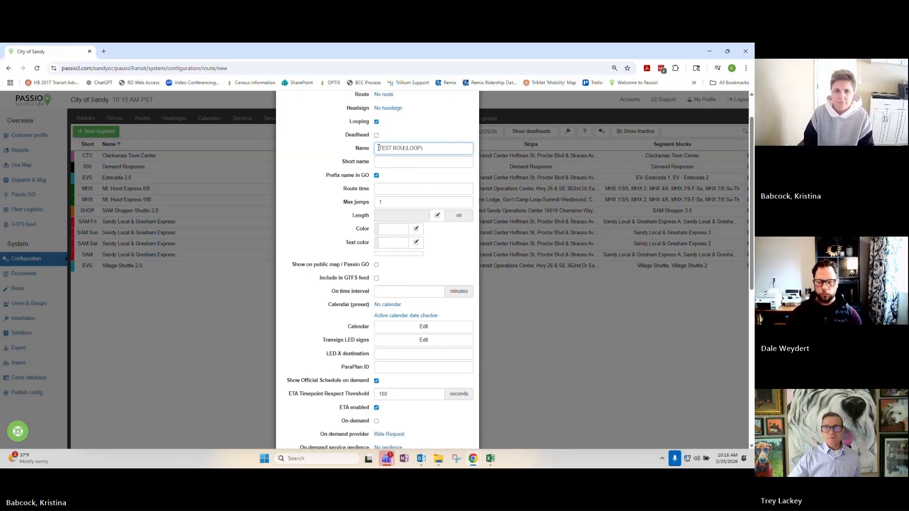
type("TE")
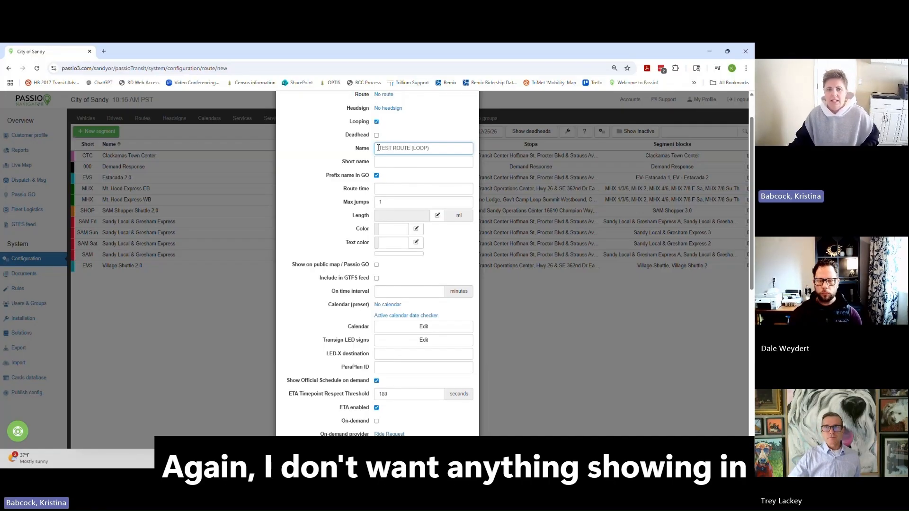
Turn off the segment's name prefix in GO and set its color to black with white text.
left_click(377, 176)
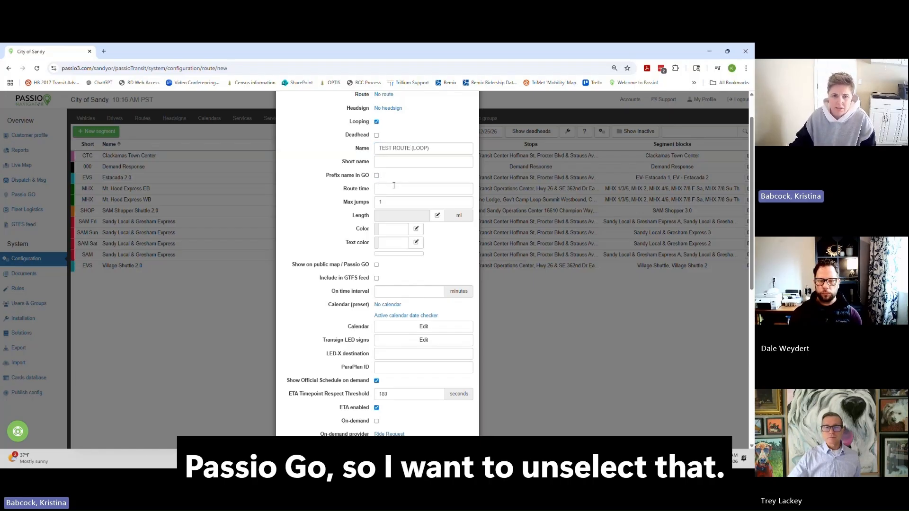
left_click(416, 229)
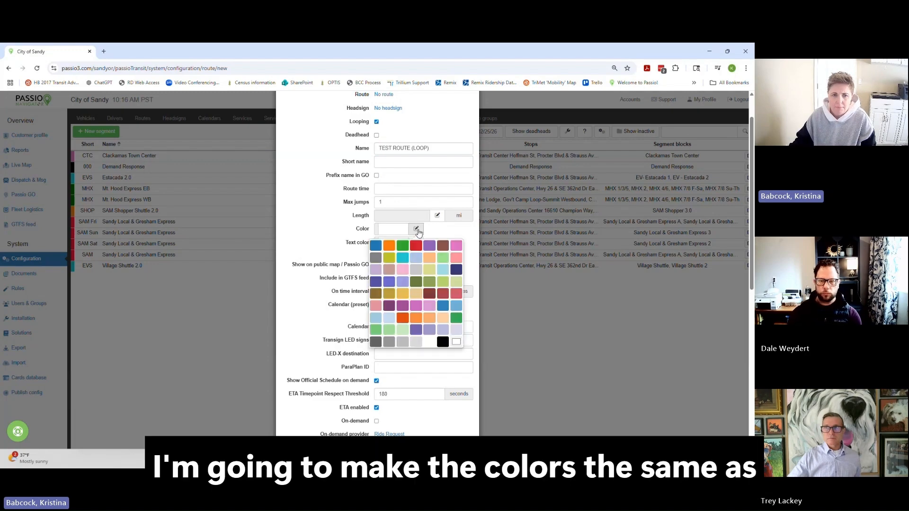
left_click(443, 343)
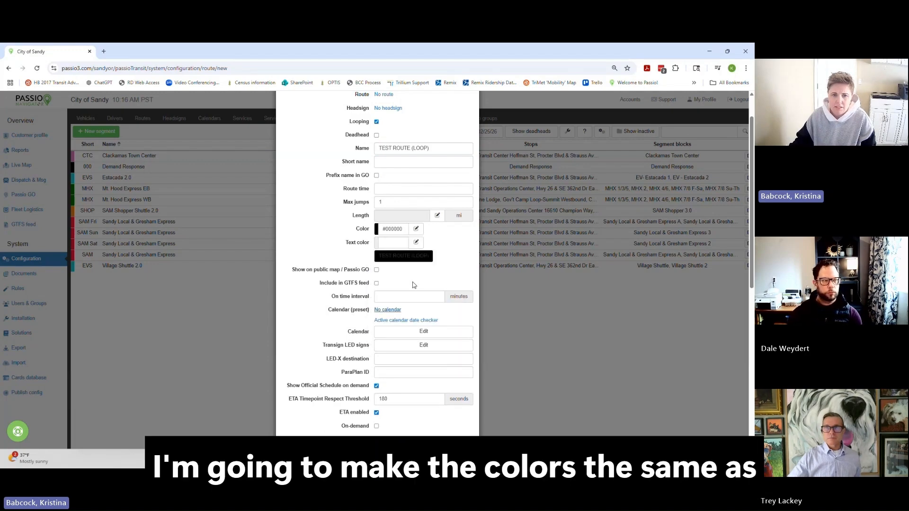
left_click(416, 243)
left_click(429, 354)
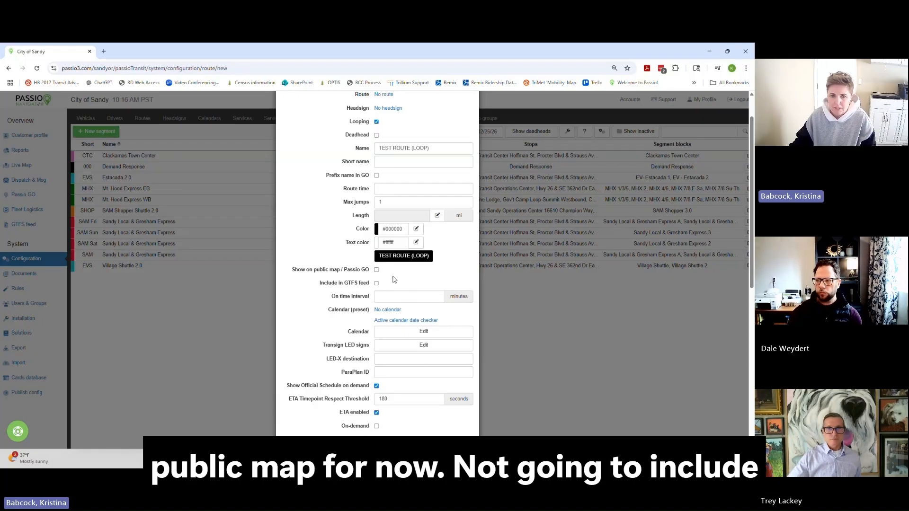
Review the remaining segment settings, add the TEST ROUTE (LOOP) segment, and list the inactive segments.
scroll(404, 287, "down", 4)
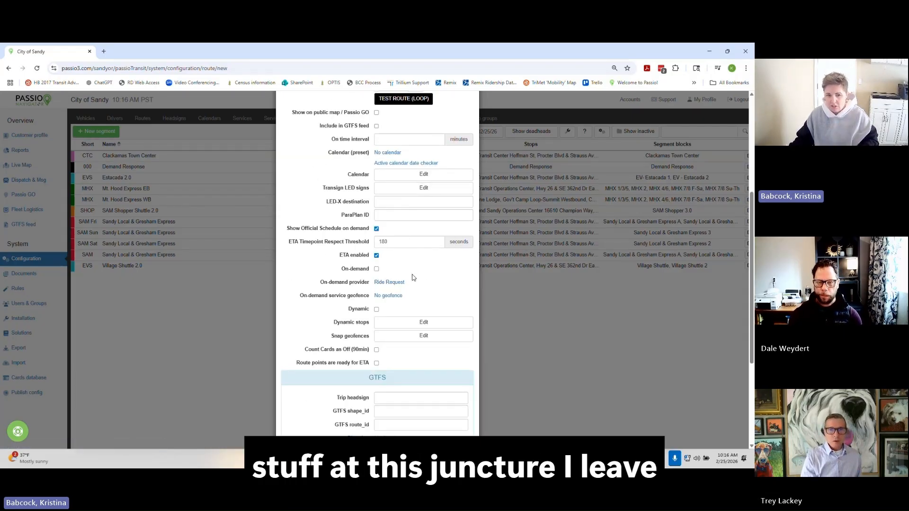
scroll(404, 322, "down", 4)
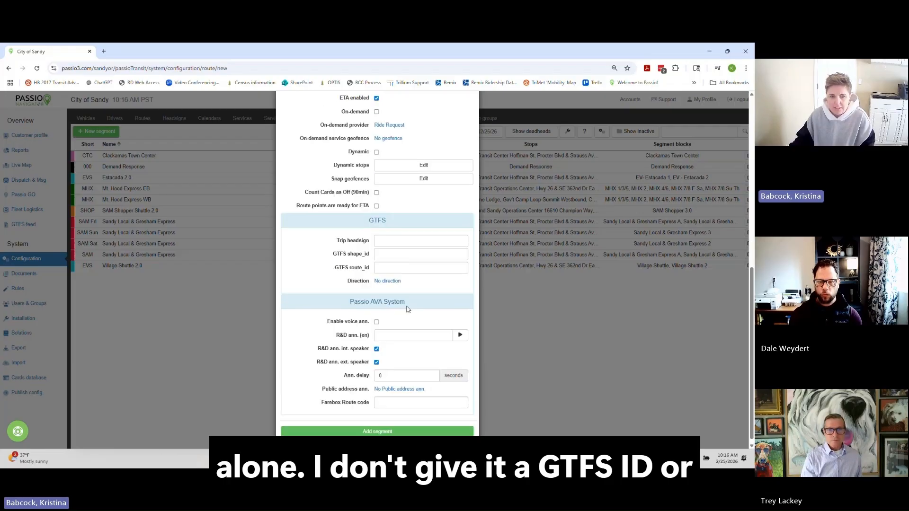
scroll(395, 373, "up", 10)
scroll(393, 371, "down", 10)
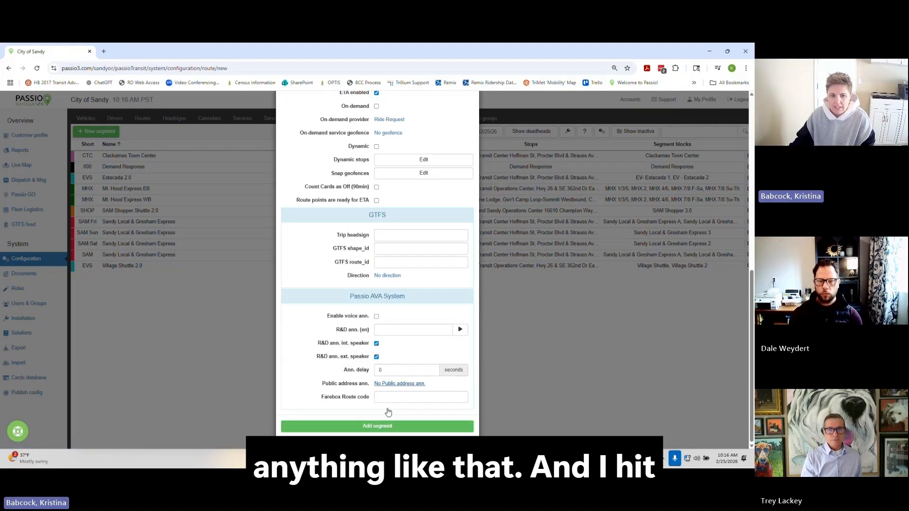
left_click(381, 423)
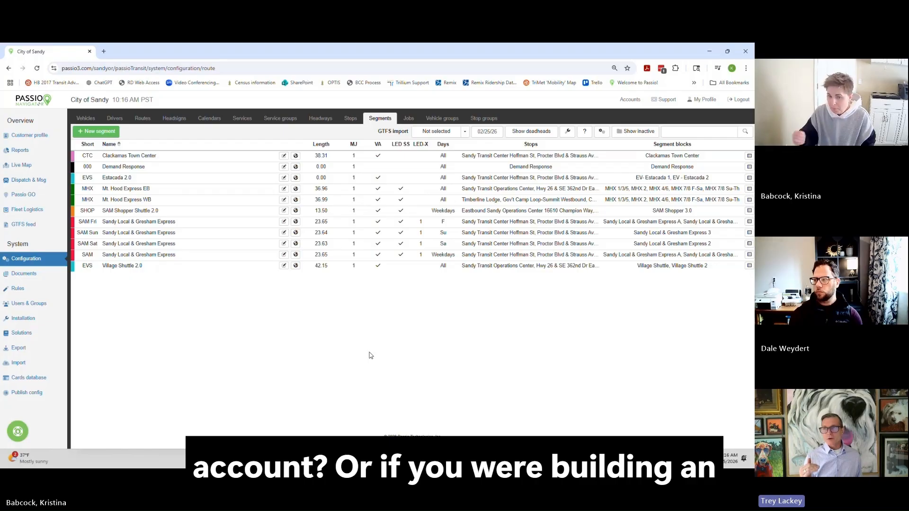
left_click(642, 137)
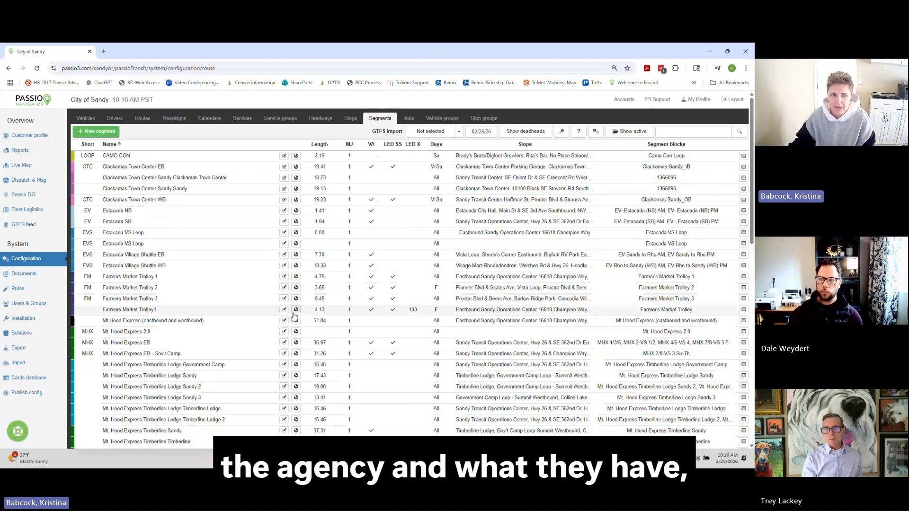
Look through the inactive segments and switch back to the list of active segments.
scroll(293, 316, "down", 15)
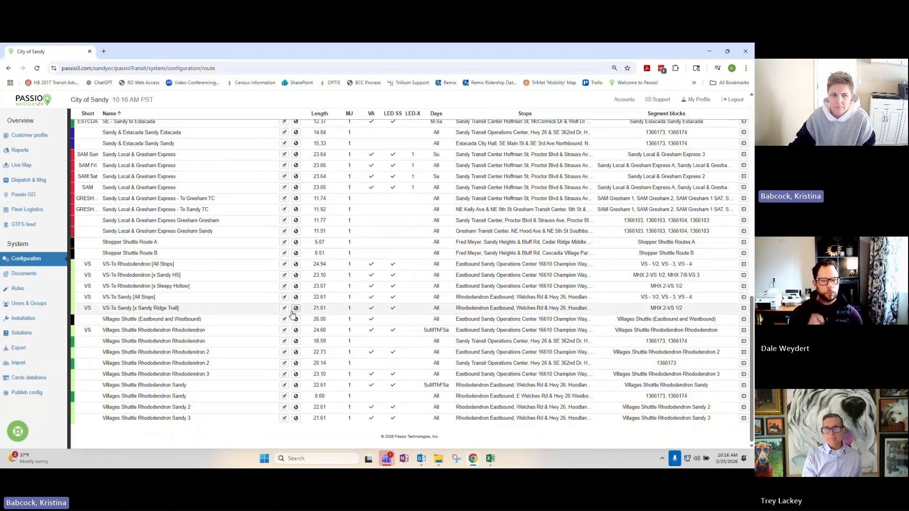
scroll(292, 315, "up", 15)
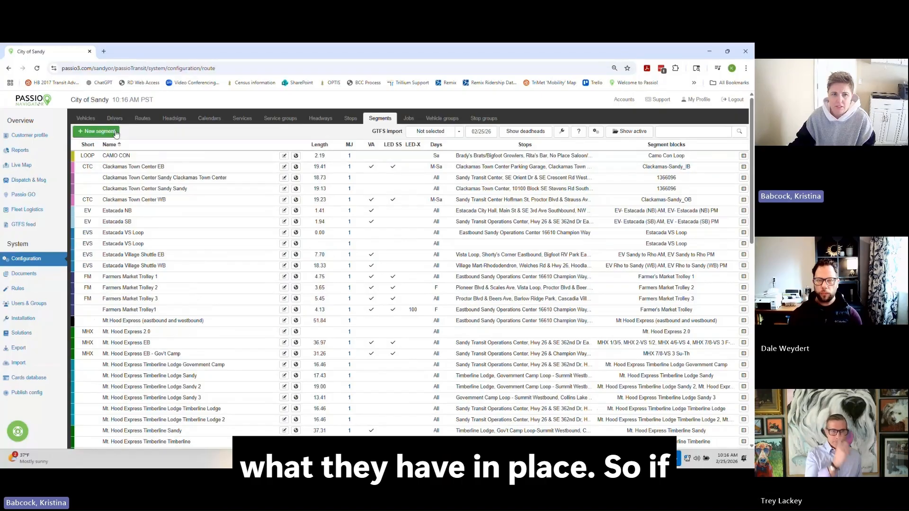
left_click(630, 131)
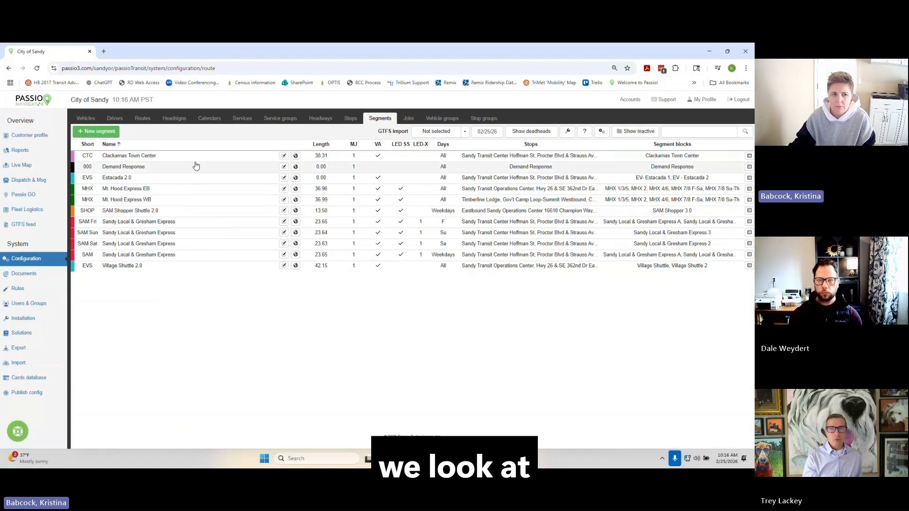
Review the Mt. Hood Express EB segment's trip schedule and its GTFS and voice announcement settings.
left_click(152, 191)
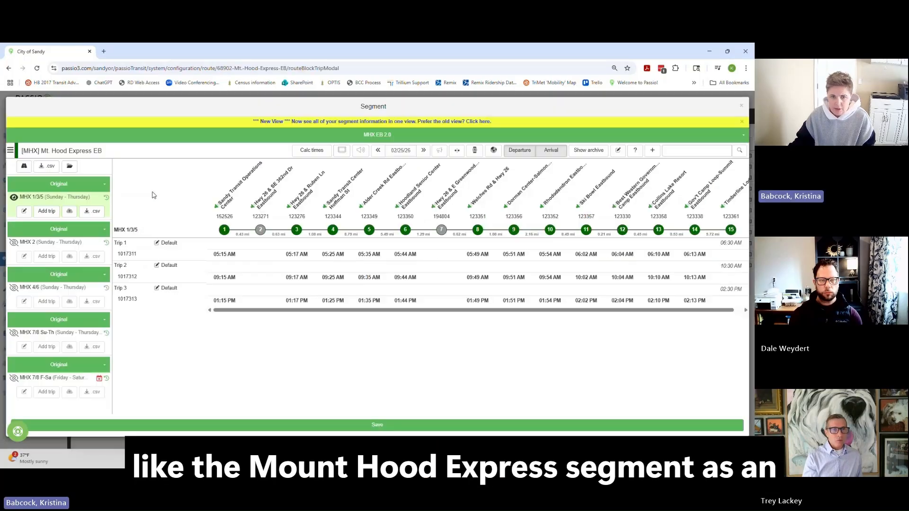
left_click(742, 107)
left_click(284, 189)
scroll(333, 252, "down", 7)
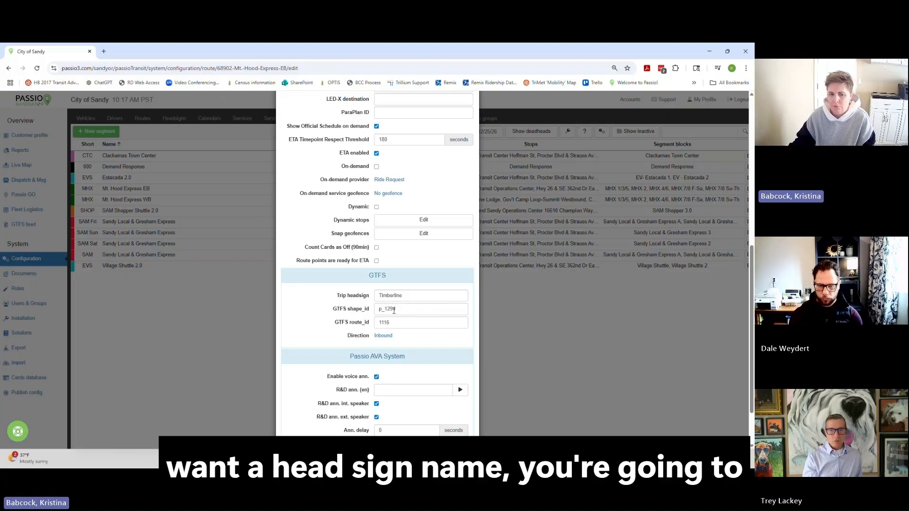
scroll(394, 310, "down", 2)
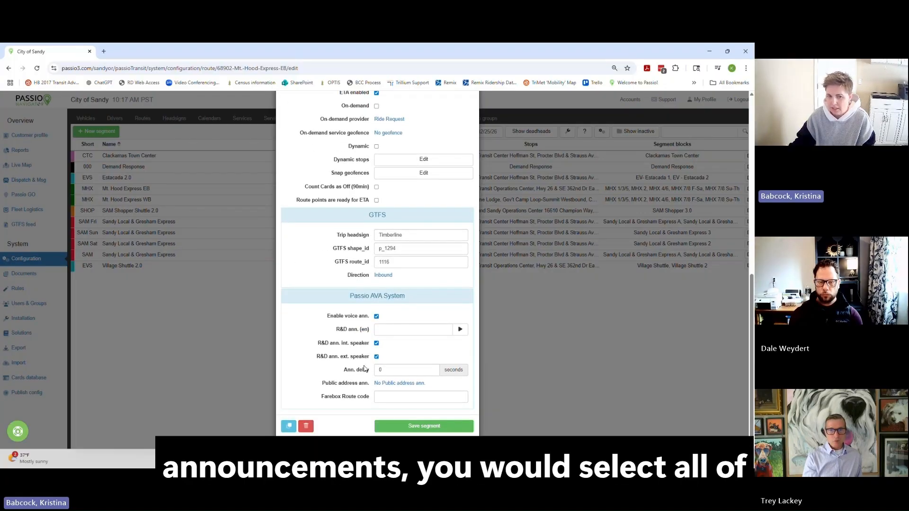
scroll(371, 360, "up", 10)
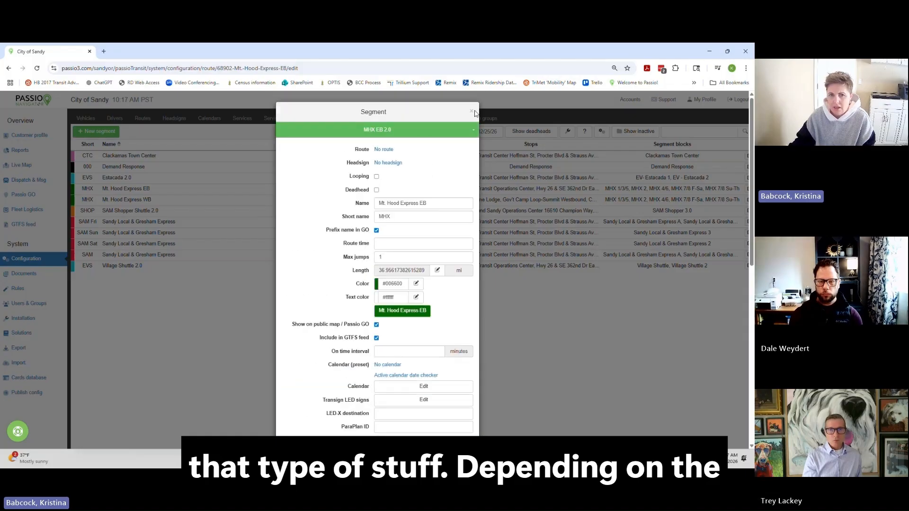
left_click(473, 113)
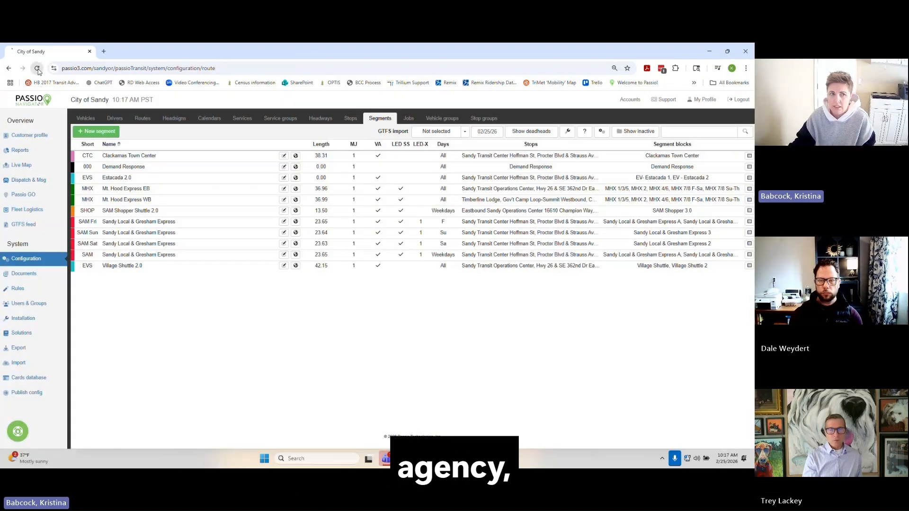
Reload the segment list and check the schedule of the TEST ROUTE (LOOP) segment.
left_click(37, 68)
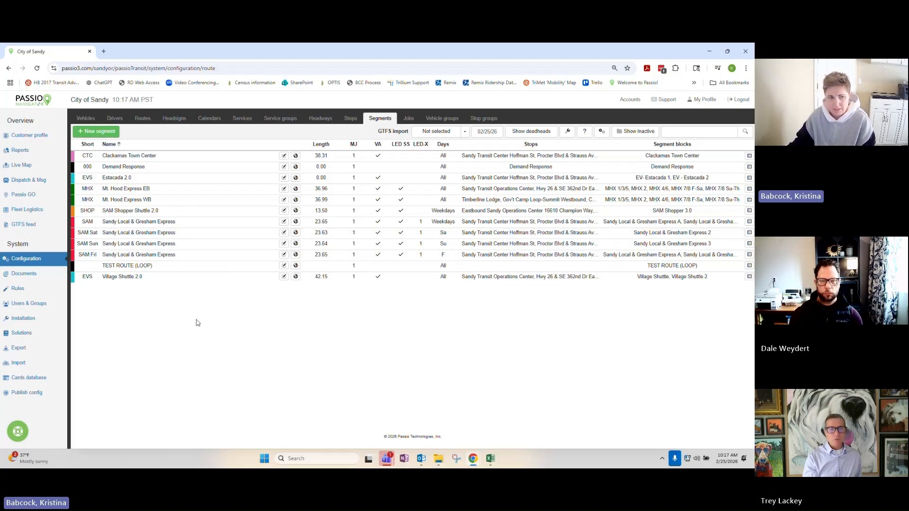
left_click(186, 268)
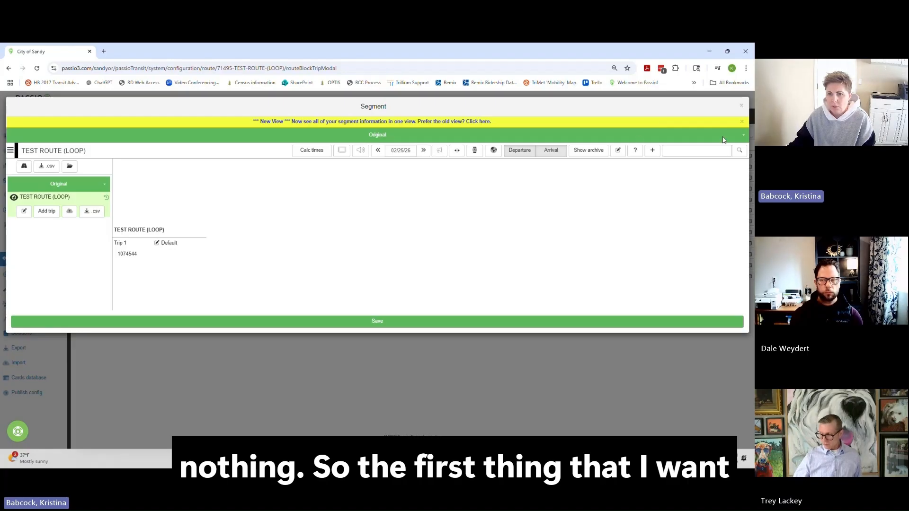
left_click(741, 108)
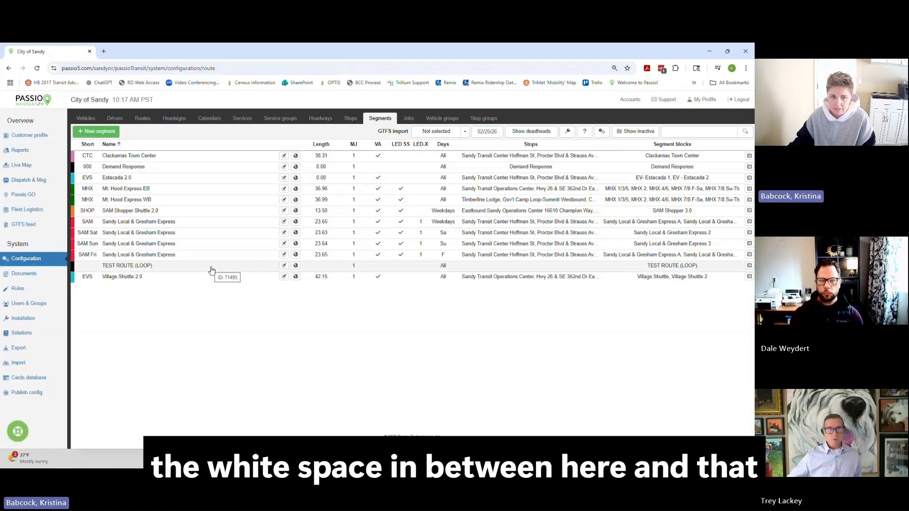
Edit the Original version of TEST ROUTE (LOOP), marking it as a draft with a start date of 02/25/26.
left_click(212, 270)
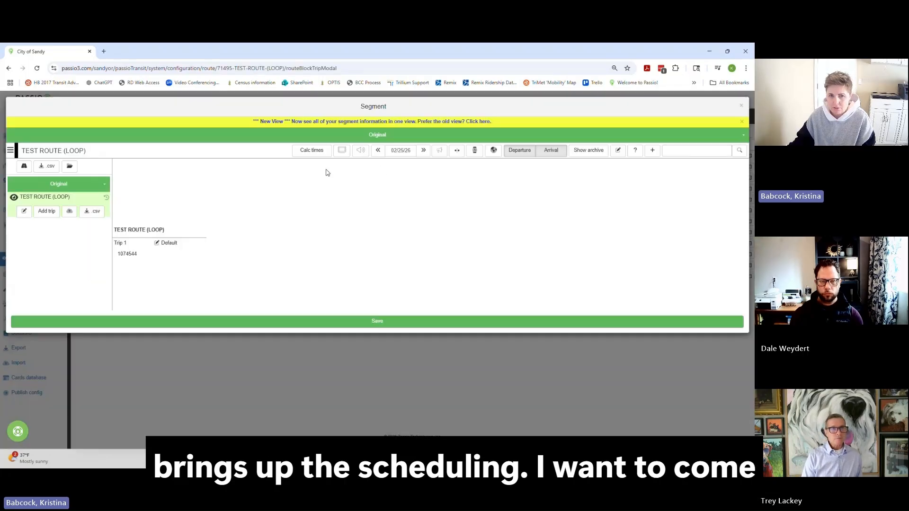
left_click(743, 136)
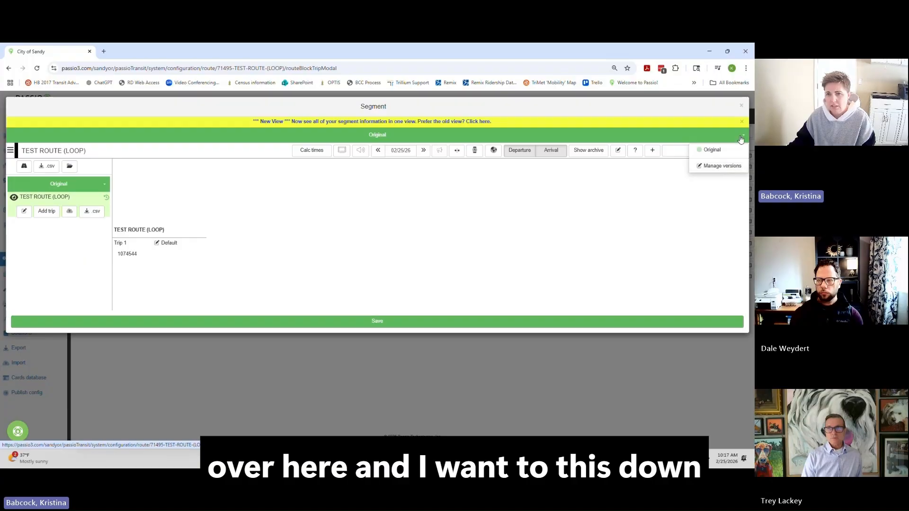
left_click(721, 167)
left_click(338, 154)
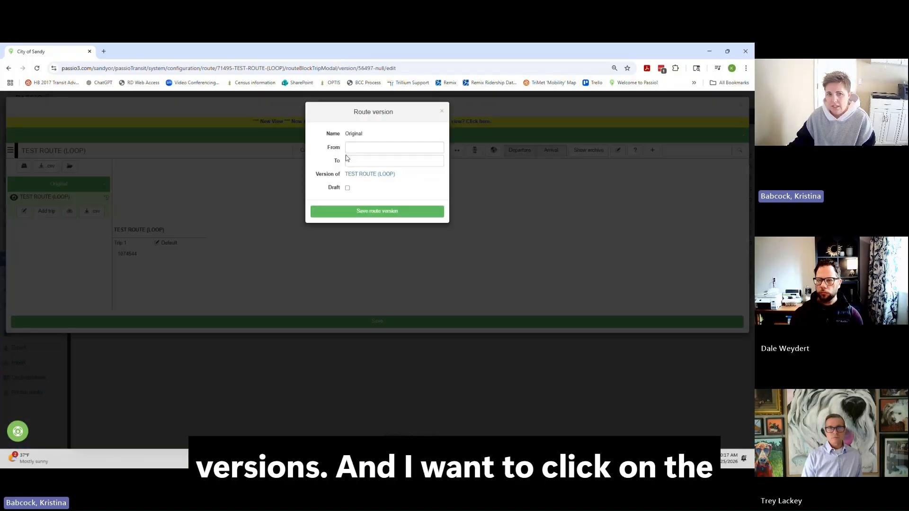
left_click(372, 148)
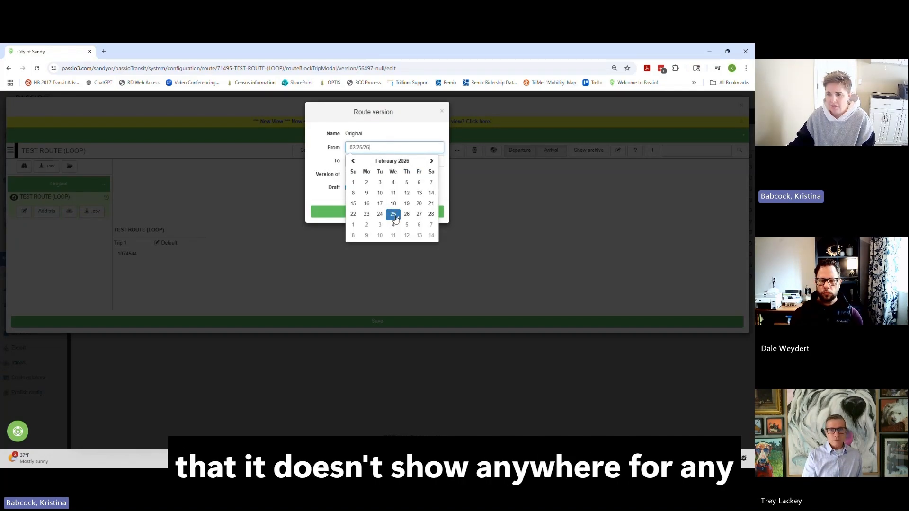
left_click(394, 215)
Set the version's end date to 02/25/36, save the route version, and return to the segment list.
left_click(363, 161)
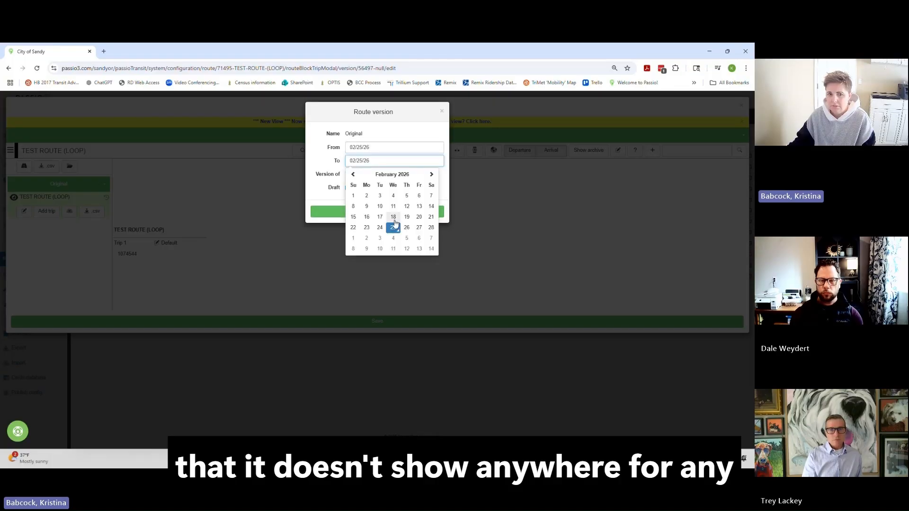
left_click(365, 161)
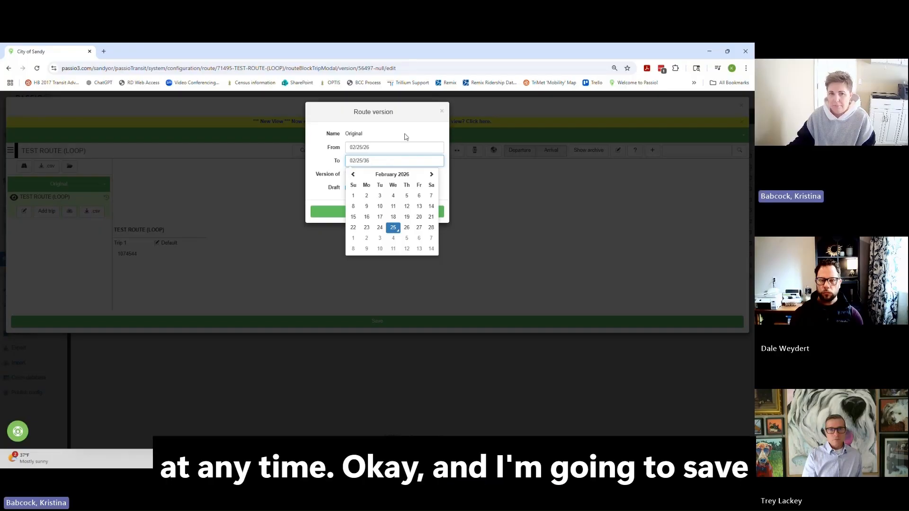
left_click(406, 137)
left_click(394, 210)
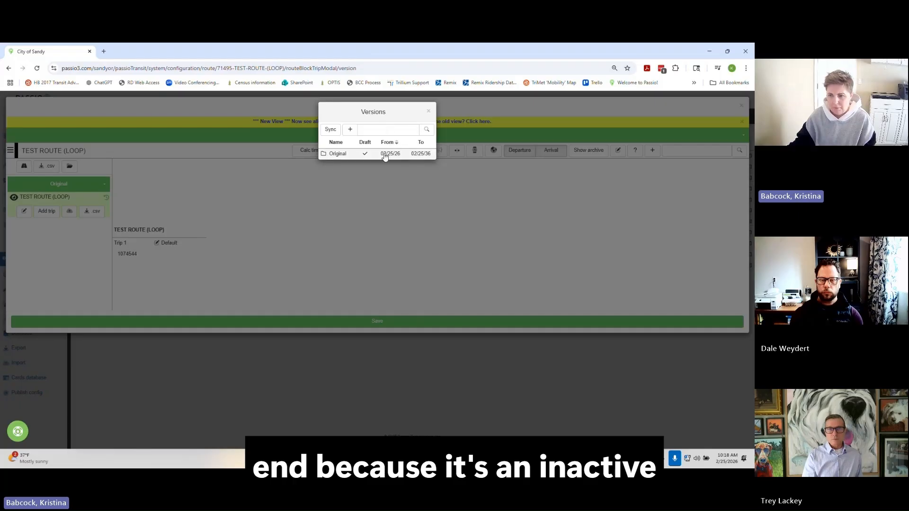
left_click(428, 113)
left_click(742, 108)
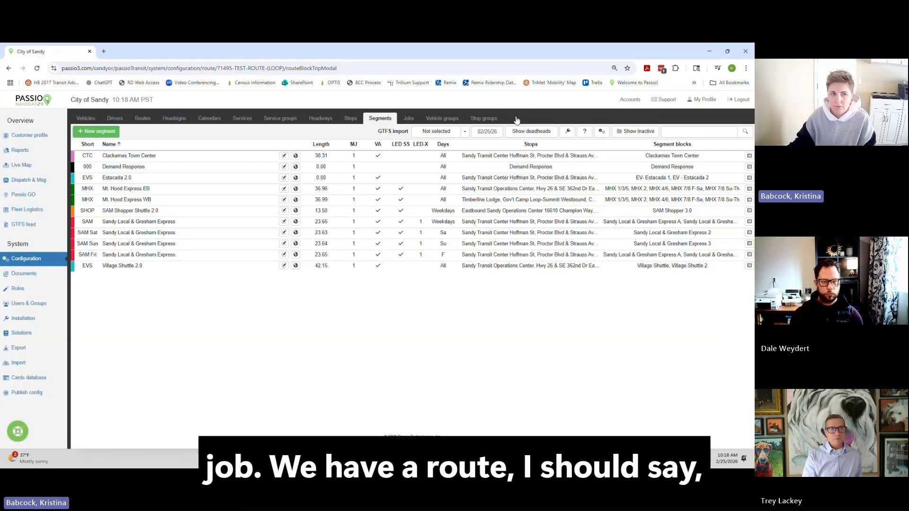
Check the list of routes against the list of active segments.
left_click(137, 118)
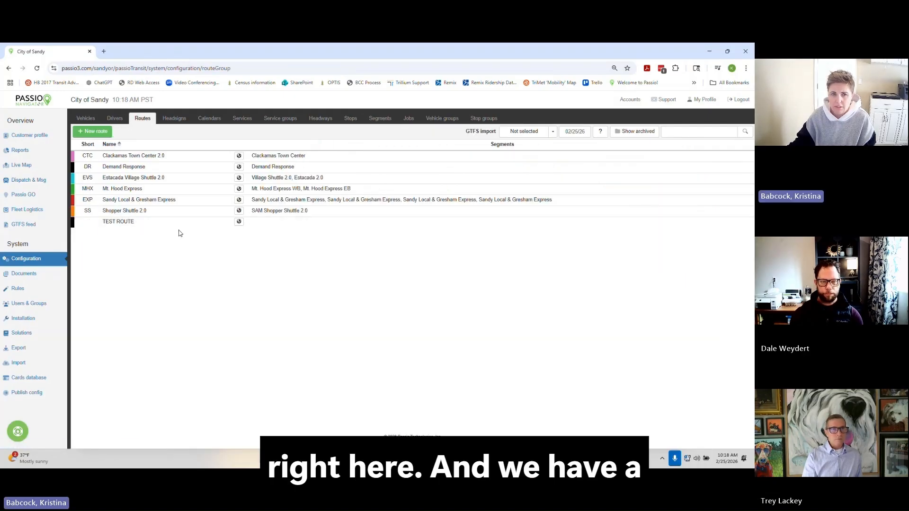
left_click(380, 118)
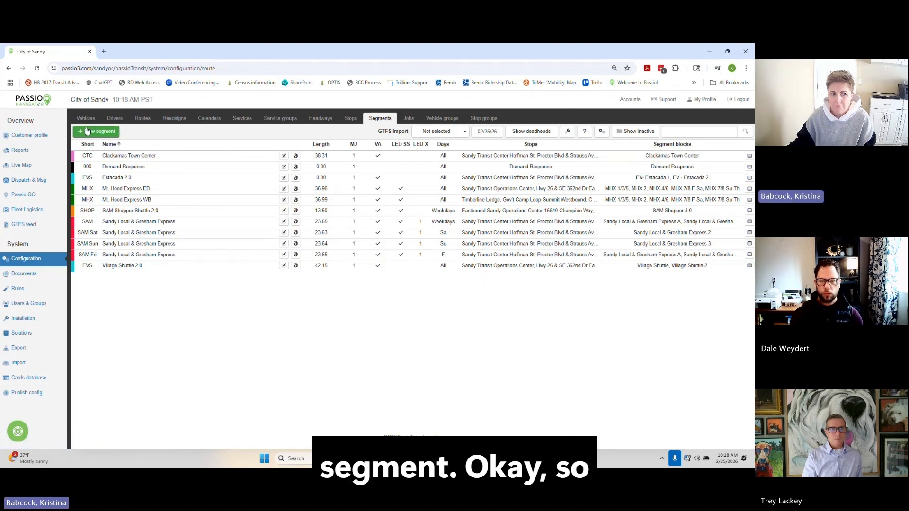
left_click(137, 119)
Find the TEST ROUTE (LOOP) segment in TEST ROUTE's settings with the search "tes", assign it, and save the route.
left_click(143, 221)
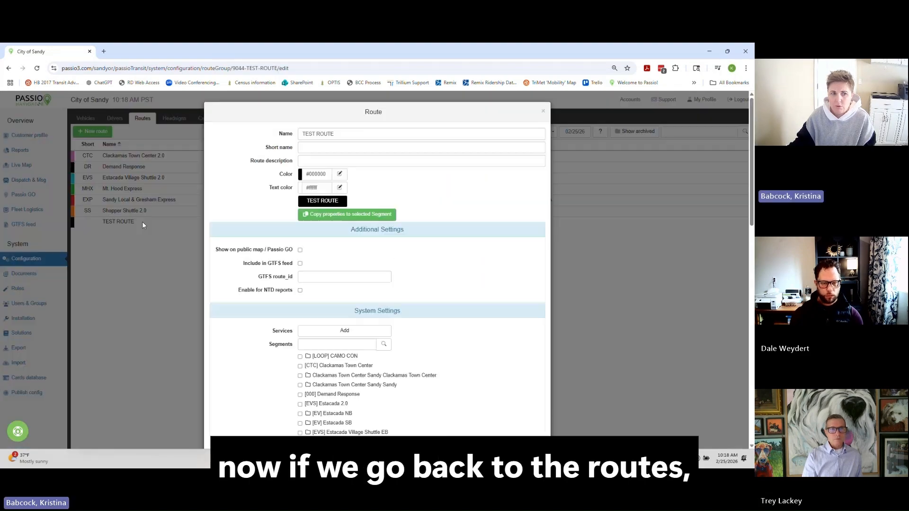
scroll(252, 282, "down", 4)
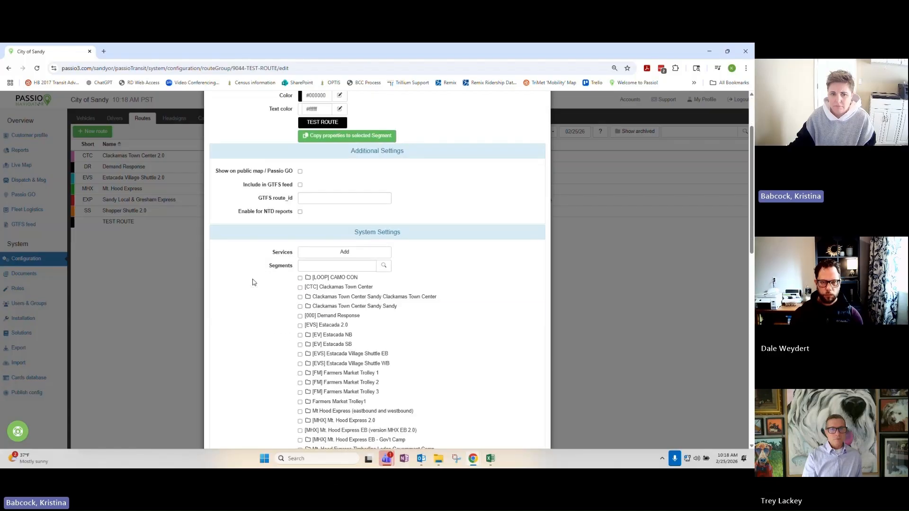
scroll(252, 279, "down", 7)
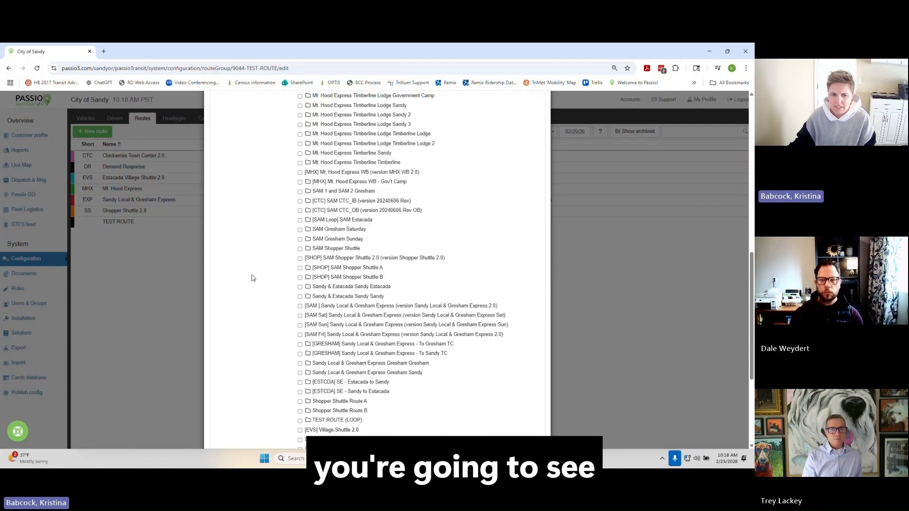
scroll(252, 278, "up", 11)
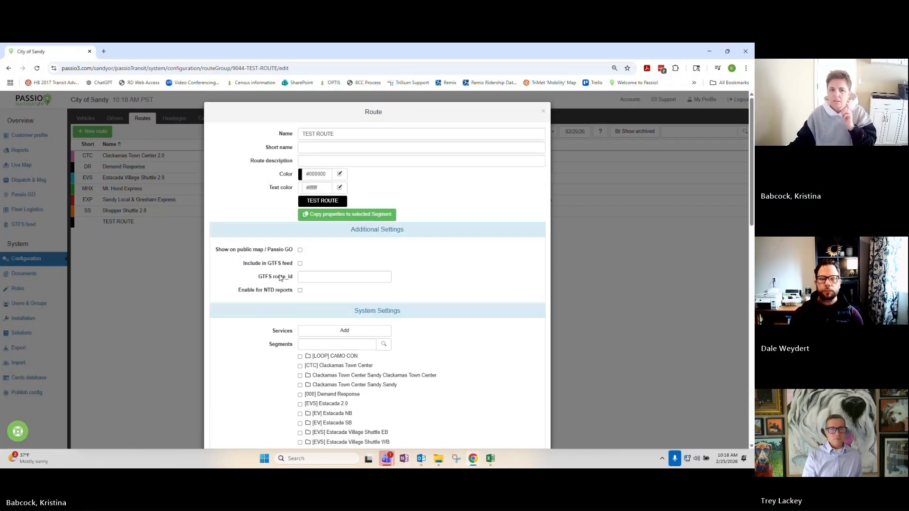
left_click(324, 344)
type("tes")
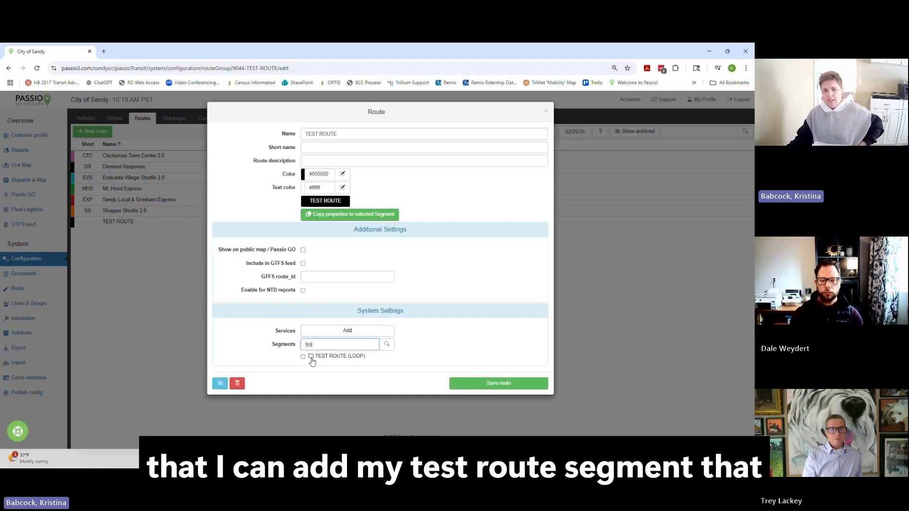
left_click(304, 357)
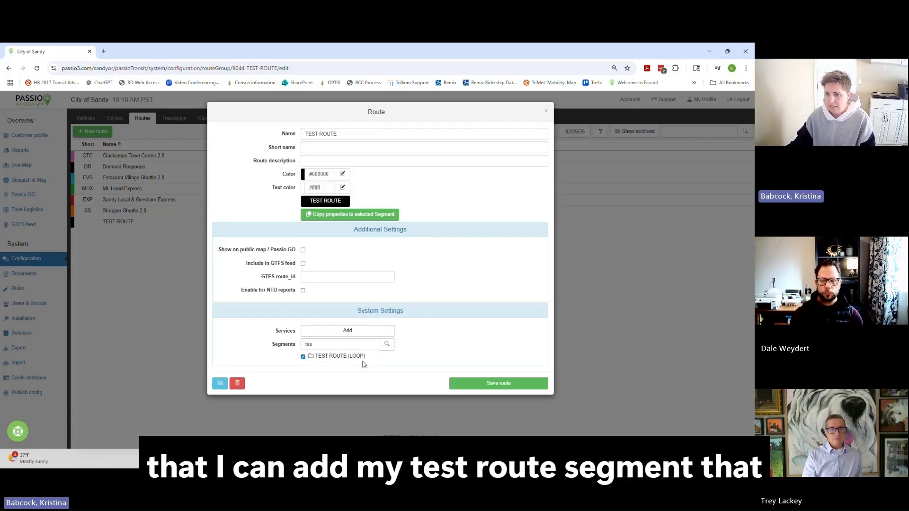
left_click(462, 383)
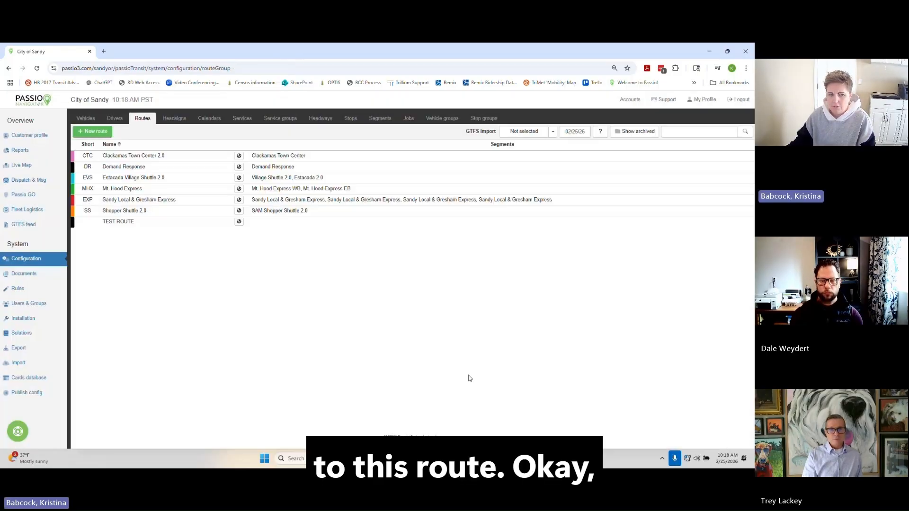
Locate TEST ROUTE (LOOP) among the inactive segments and view its schedule.
left_click(140, 121)
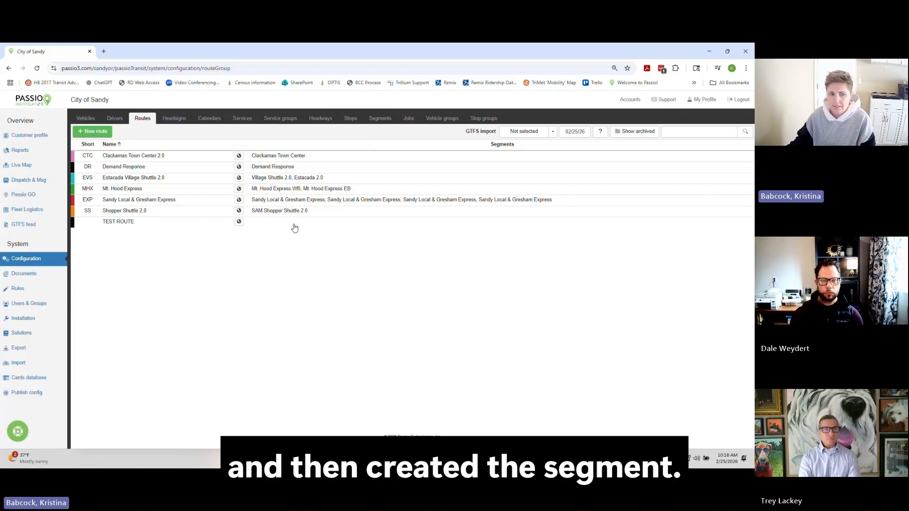
left_click(380, 119)
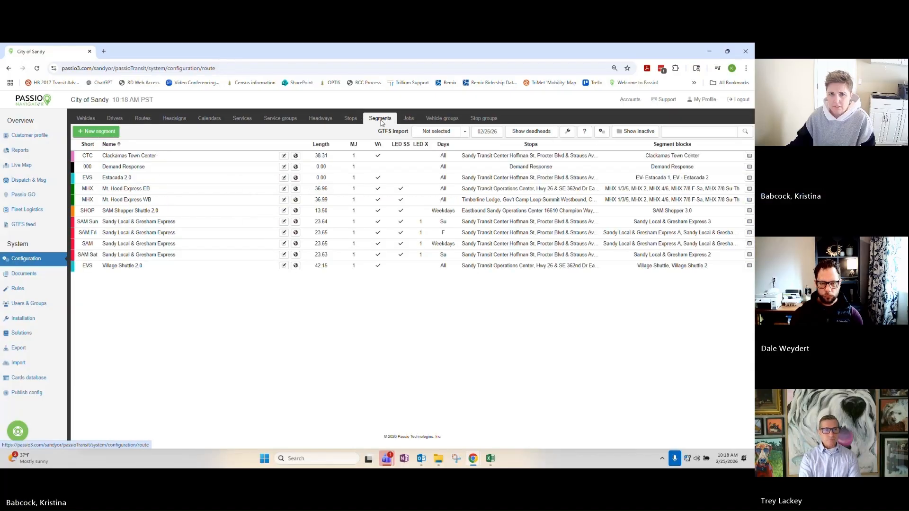
left_click(634, 134)
scroll(225, 365, "down", 10)
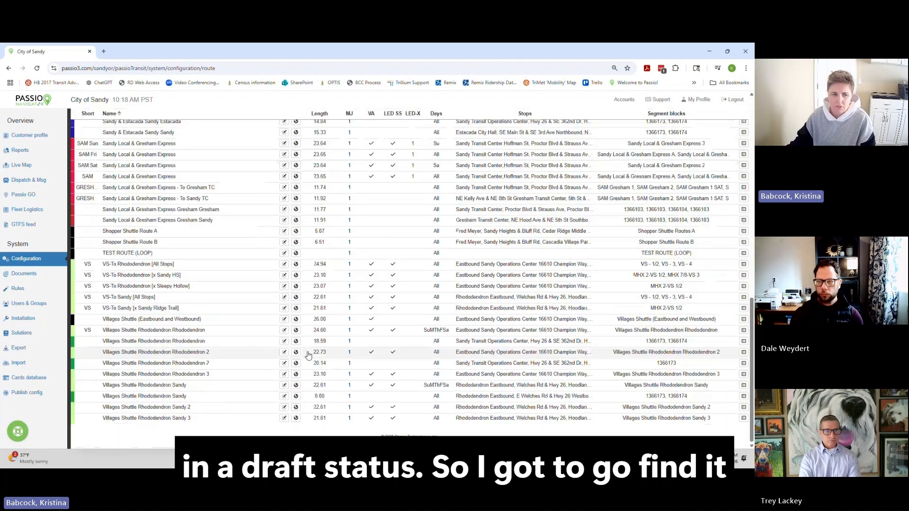
scroll(224, 366, "up", 3)
left_click(200, 371)
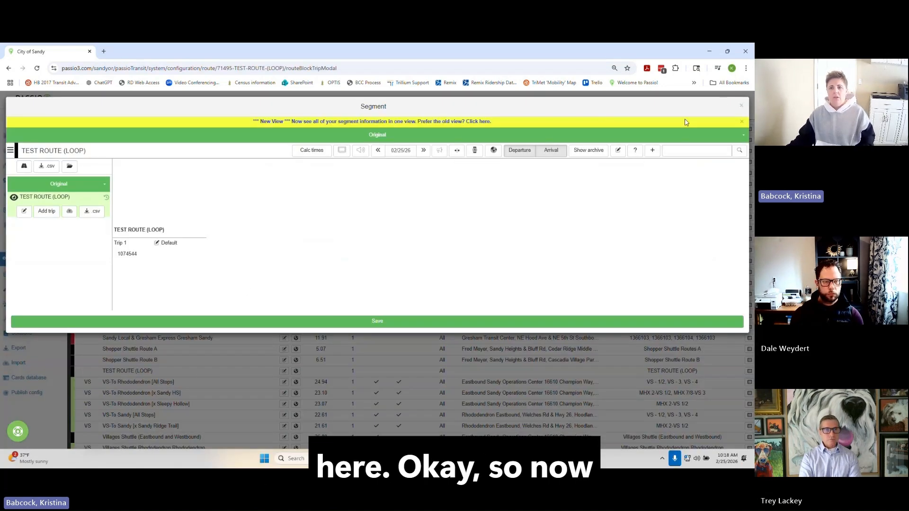
left_click(741, 109)
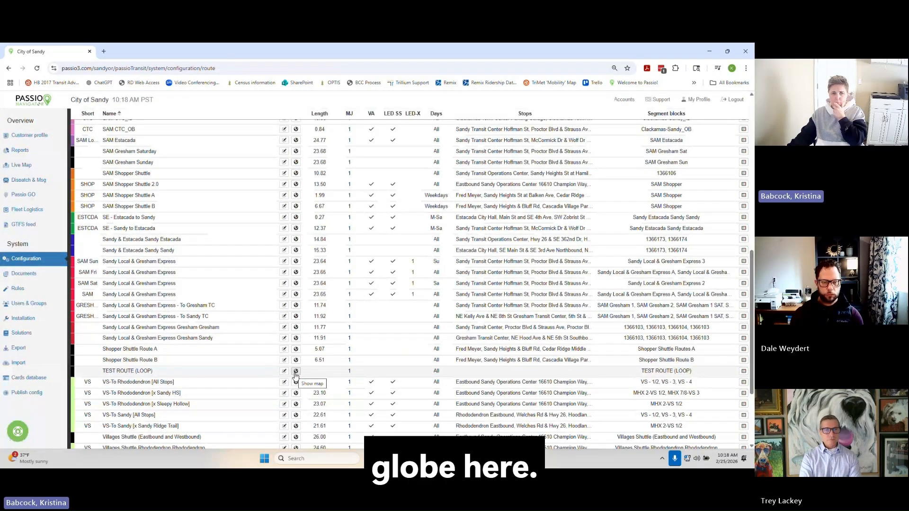
Open the map of TEST ROUTE (LOOP) and add Clackamas Town Center as the first stop, as new service.
left_click(295, 371)
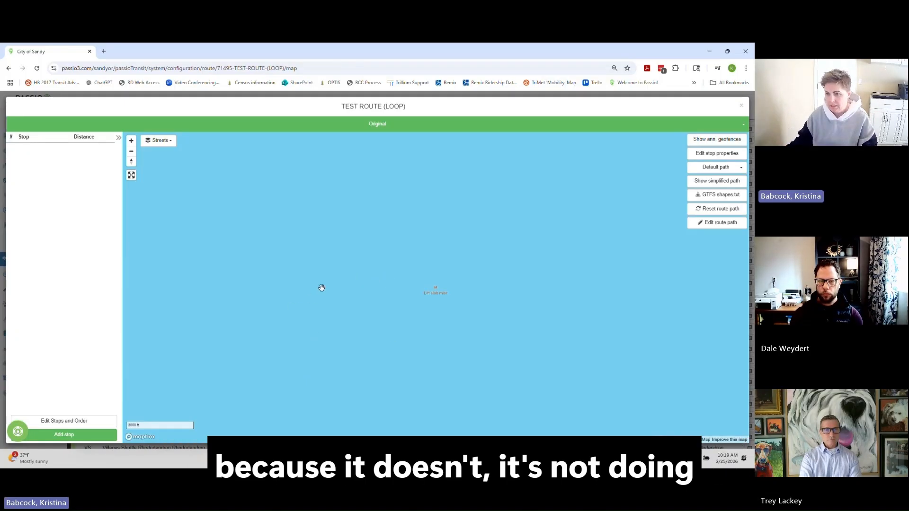
left_click(77, 435)
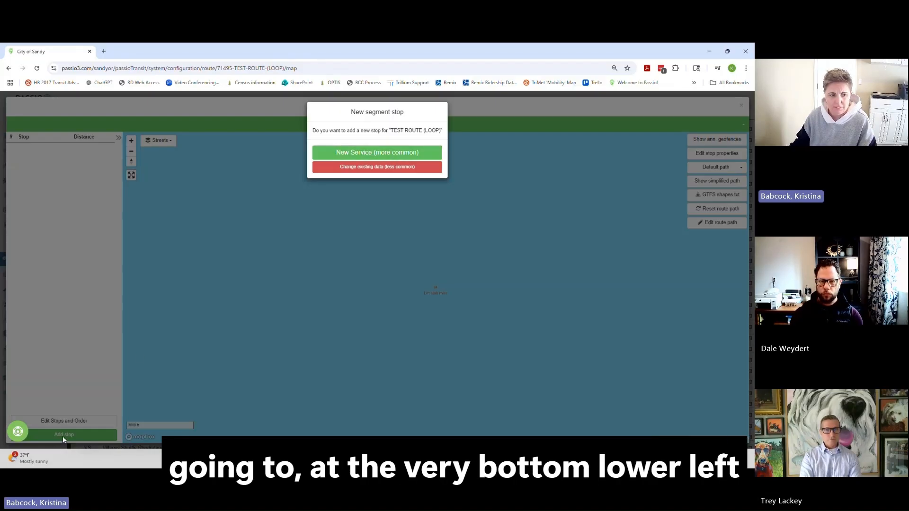
left_click(360, 155)
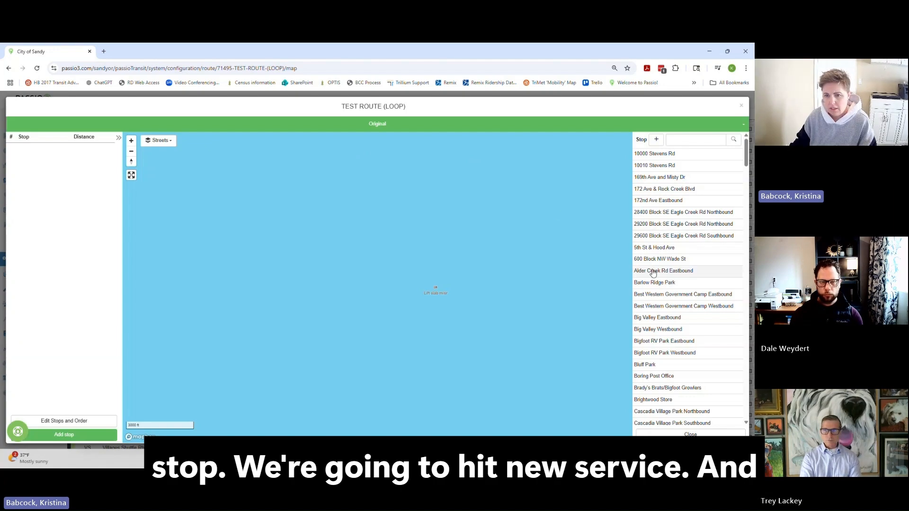
scroll(663, 284, "down", 1)
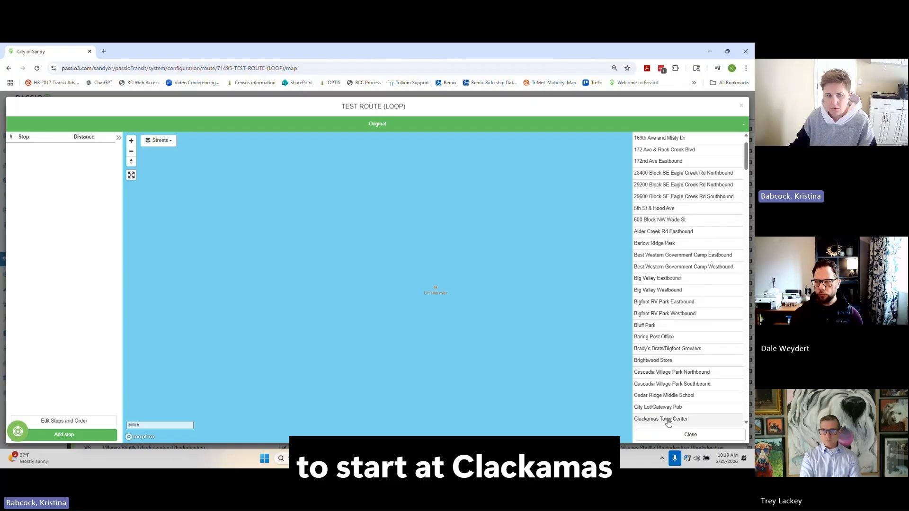
left_click_drag(449, 377, 100, 223)
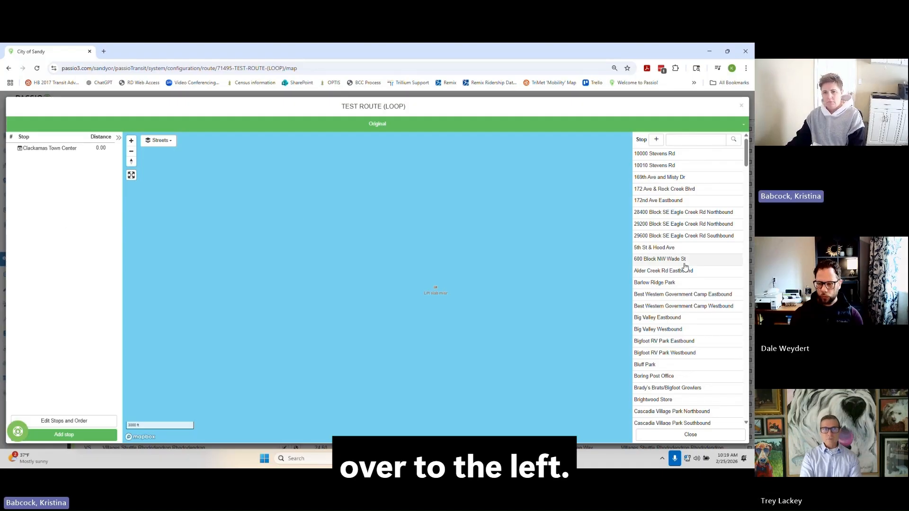
Find Hwy 26 & Ruben Ln Westbound (Safeway) with the stop search "safew" and add it after Clackamas Town Center.
scroll(685, 266, "down", 4)
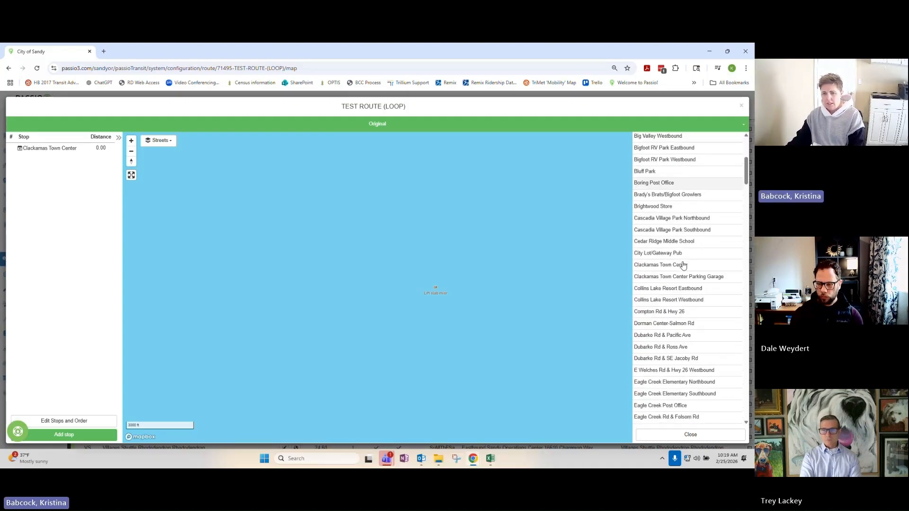
scroll(683, 265, "down", 3)
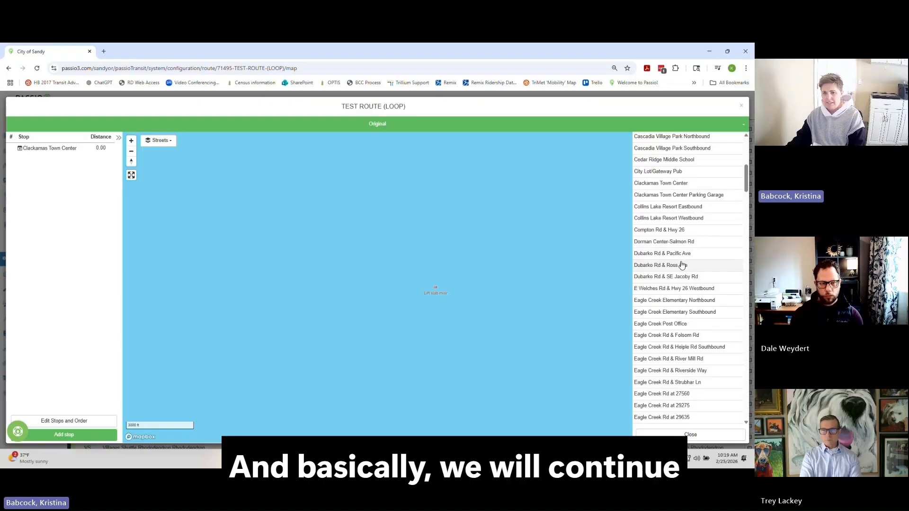
scroll(682, 266, "up", 6)
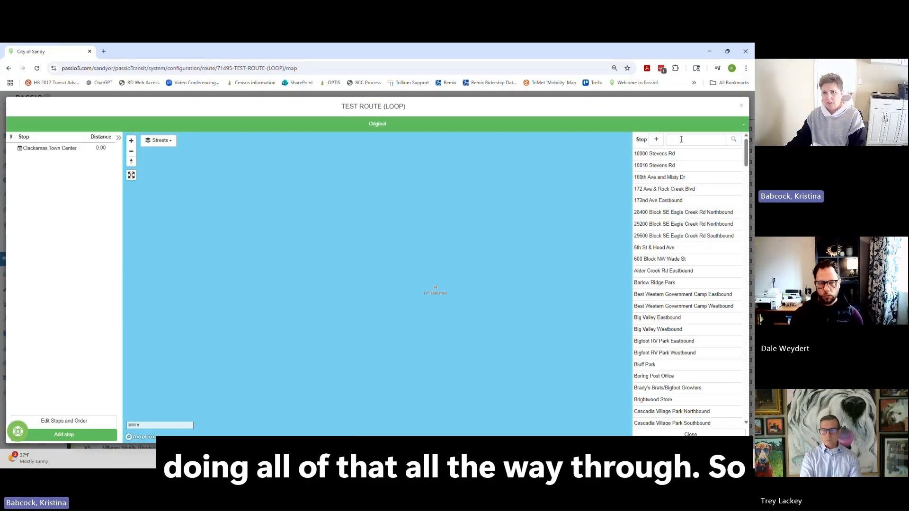
left_click(686, 138)
type("safew")
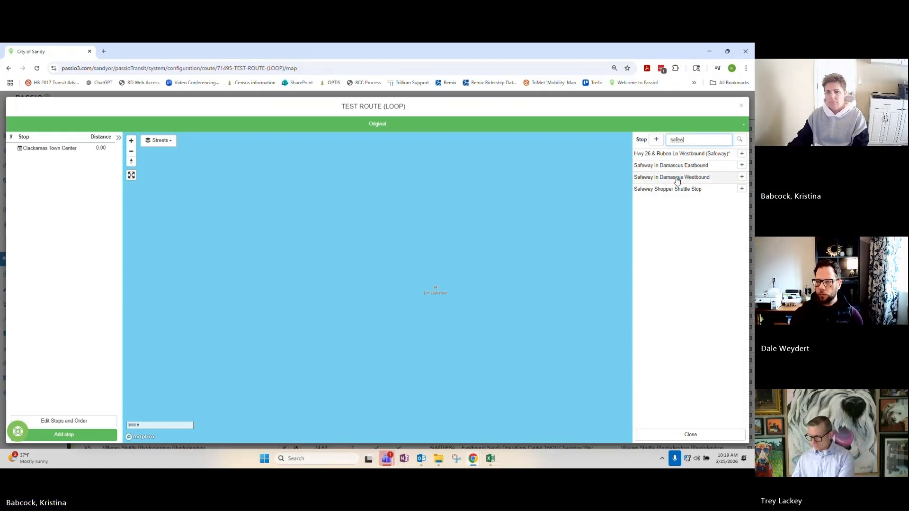
left_click_drag(662, 153, 47, 179)
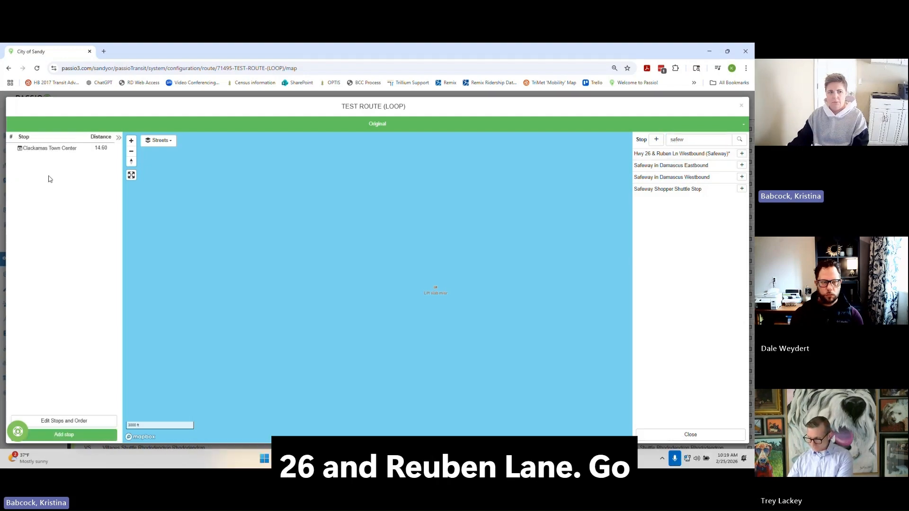
Search the stops for "sandy tran" and add Sandy Transit Operations Center, followed by Sandy Transit Center Hoffman St.
key("BackSpace")
key("BackSpace")
key("BackSpace")
key("BackSpace")
key("BackSpace")
type("sandy tran")
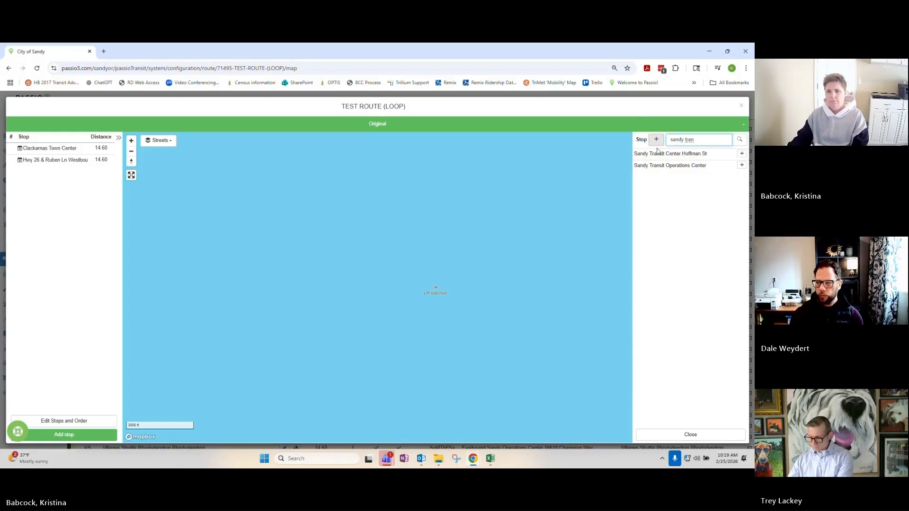
left_click(655, 169)
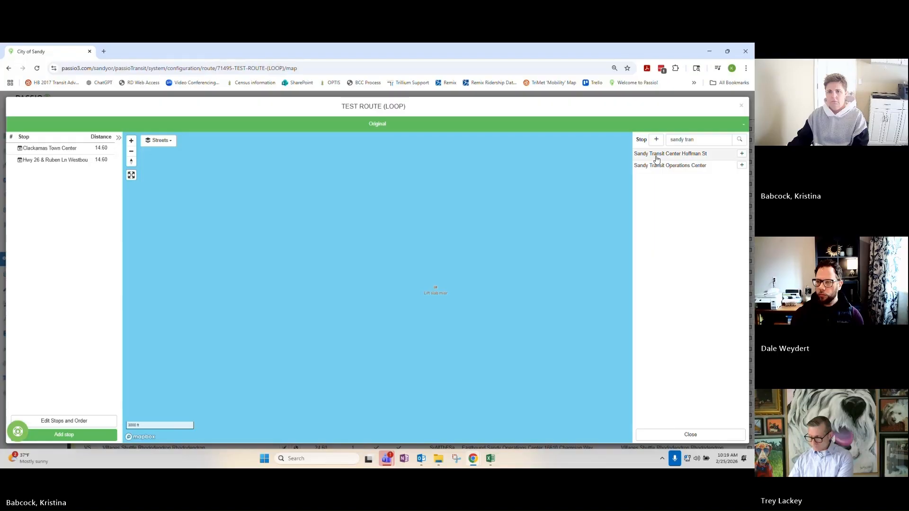
left_click_drag(657, 155, 106, 195)
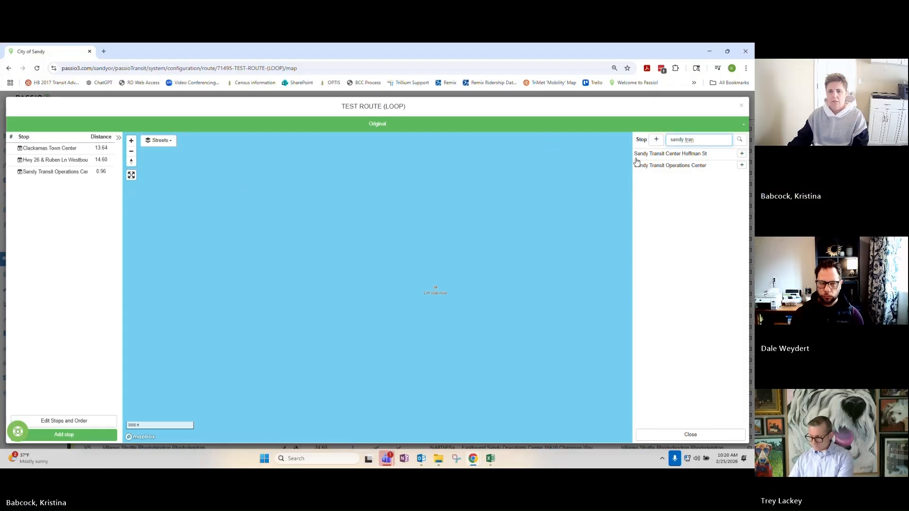
left_click_drag(669, 155, 43, 201)
Search the stops for "welch" and add Welches Rd & Hwy 26 at the end of the stop list.
left_click(698, 141)
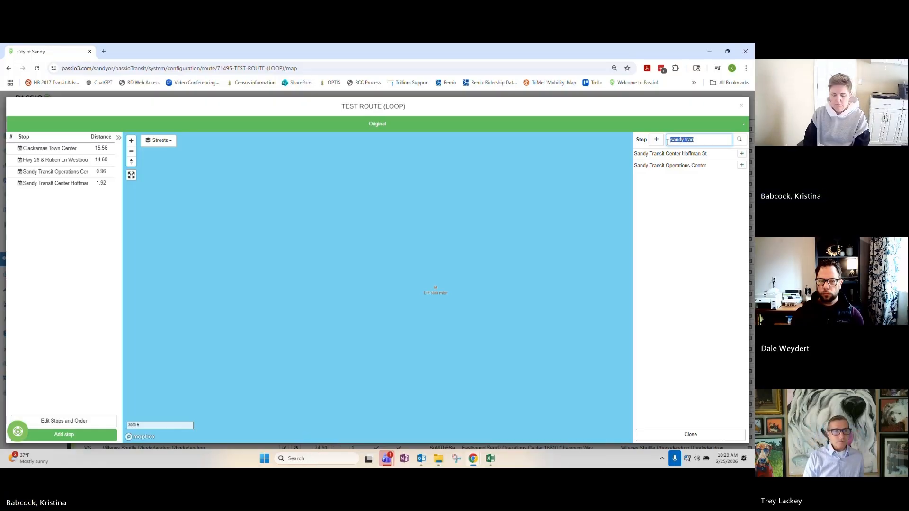
type("welch")
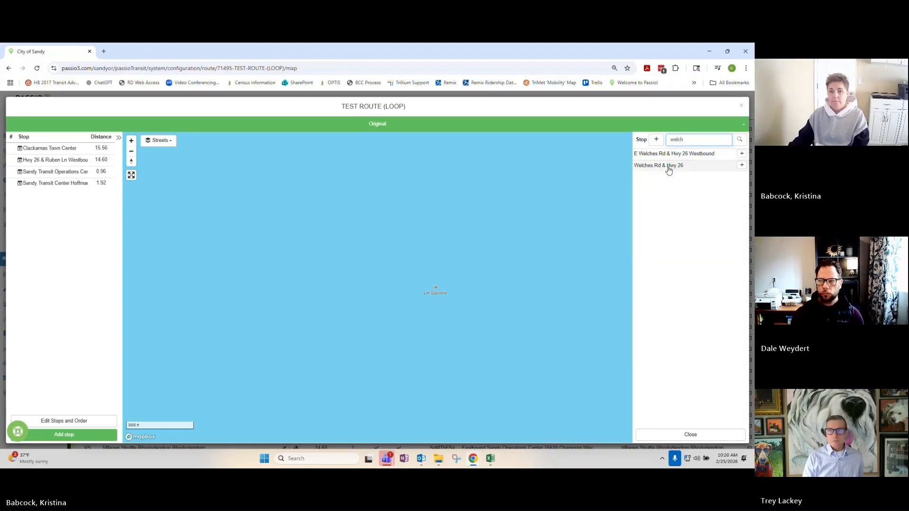
left_click_drag(669, 171, 77, 209)
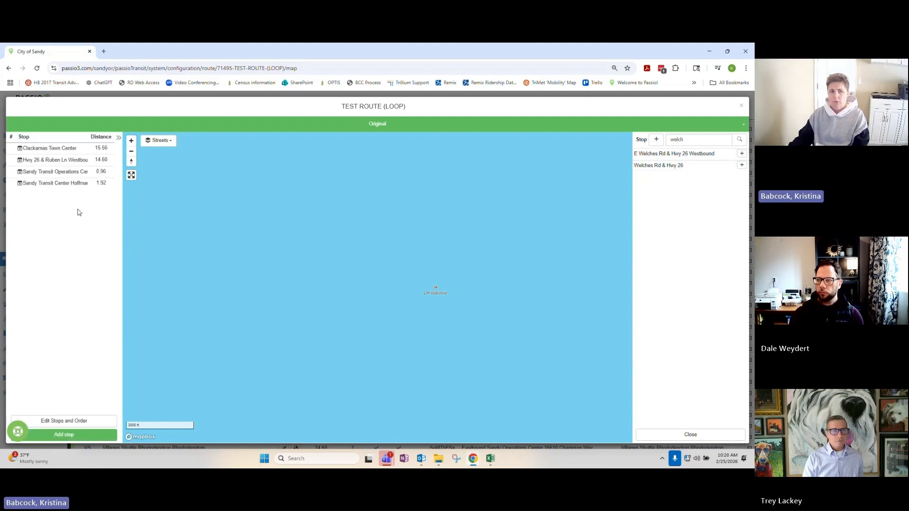
Leave the stop editor, close the segment map, and reopen the map of TEST ROUTE (LOOP).
left_click(64, 435)
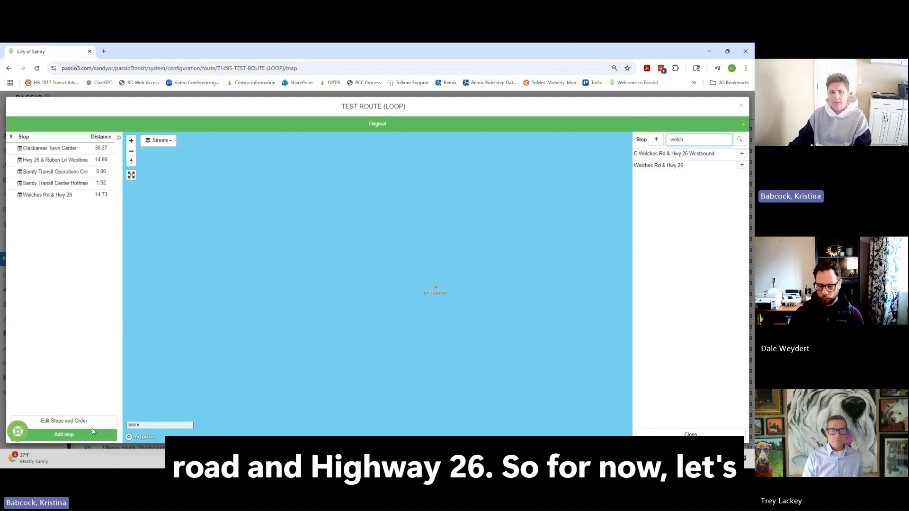
left_click(351, 151)
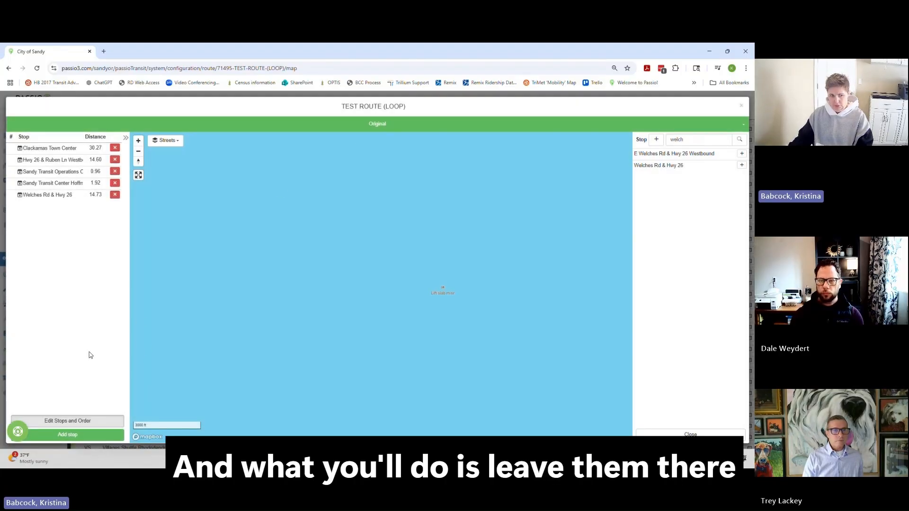
left_click(741, 106)
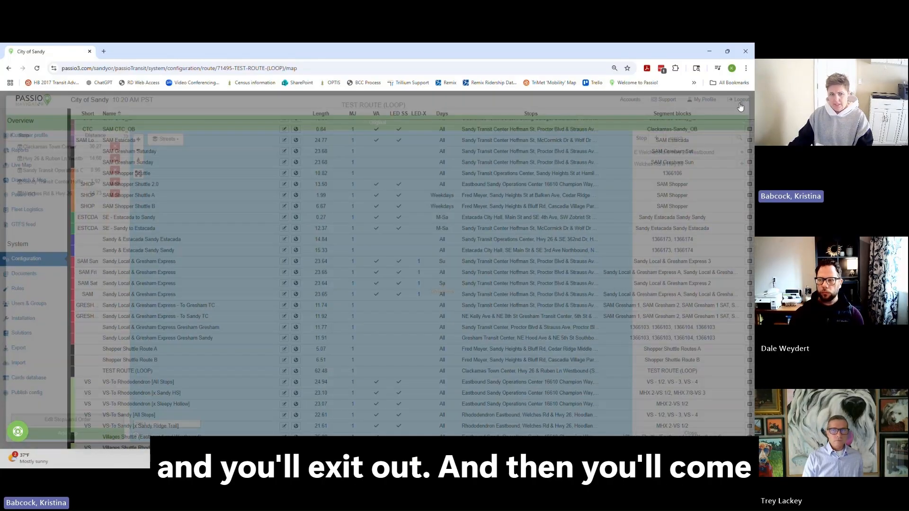
left_click(143, 372)
left_click(743, 108)
left_click(296, 371)
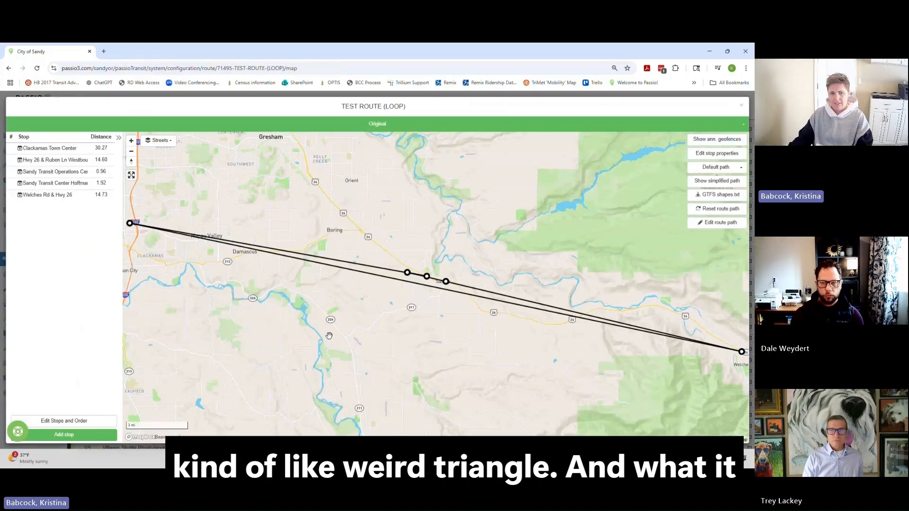
Examine the five stops on the map and trace the route path between Clackamas Town Center and Welches Rd & Hwy 26.
left_click_drag(158, 236, 193, 240)
left_click(164, 227)
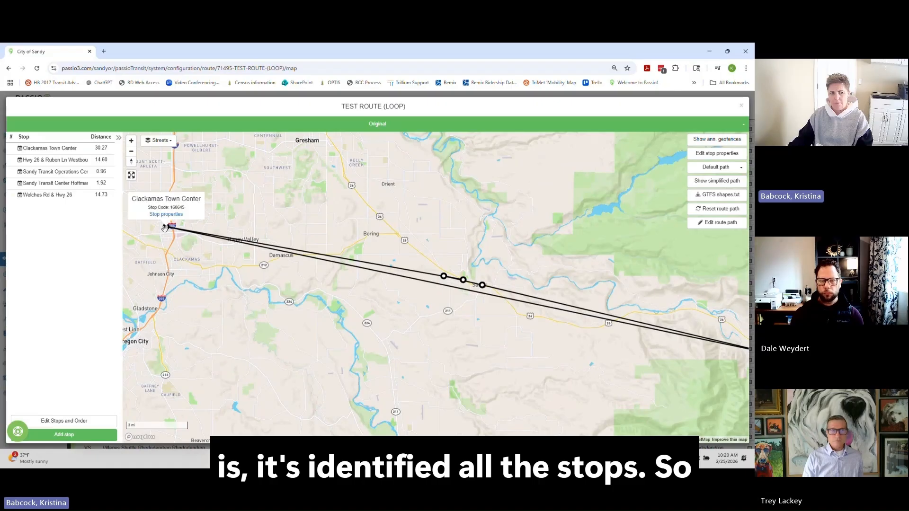
left_click(444, 276)
left_click(463, 281)
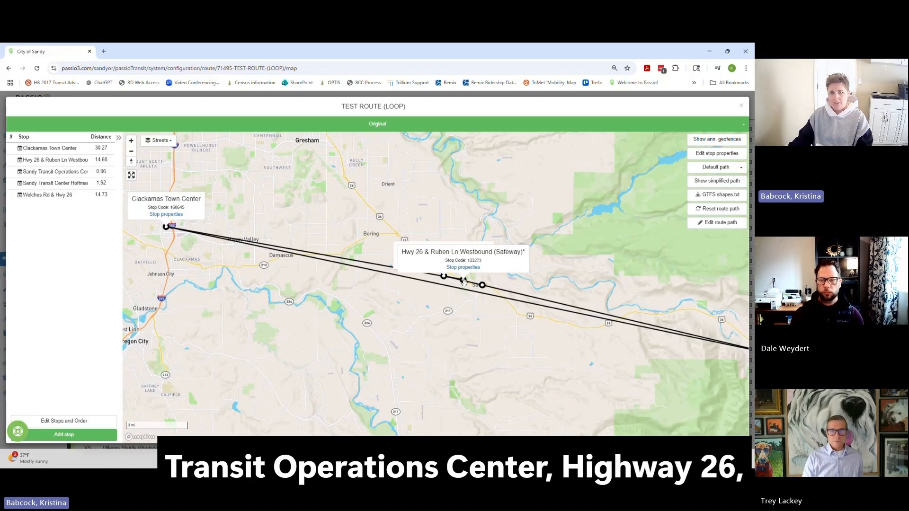
left_click(482, 286)
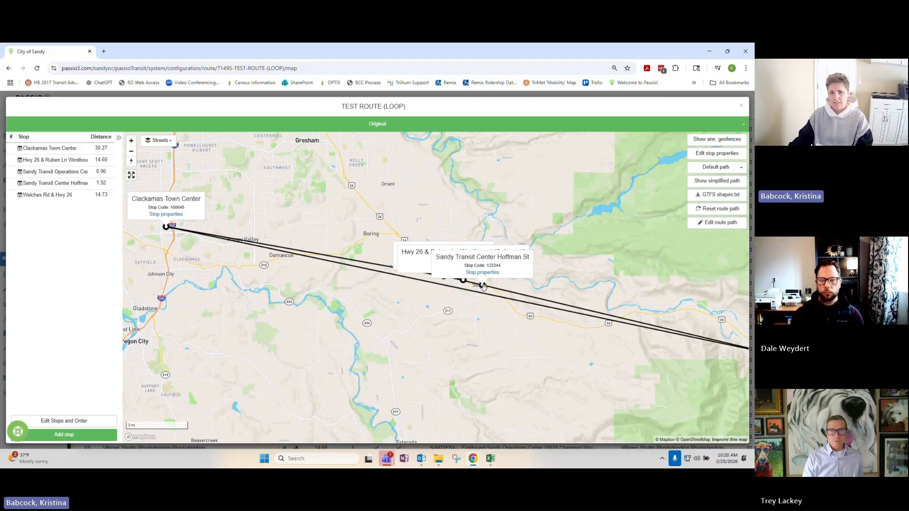
left_click_drag(555, 338, 369, 292)
left_click(536, 298)
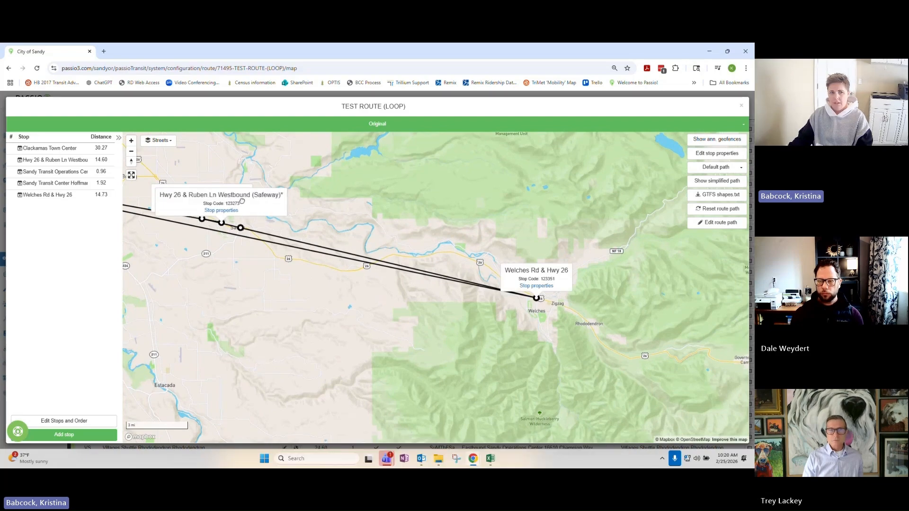
left_click_drag(423, 344, 481, 345)
scroll(329, 283, "up", 2)
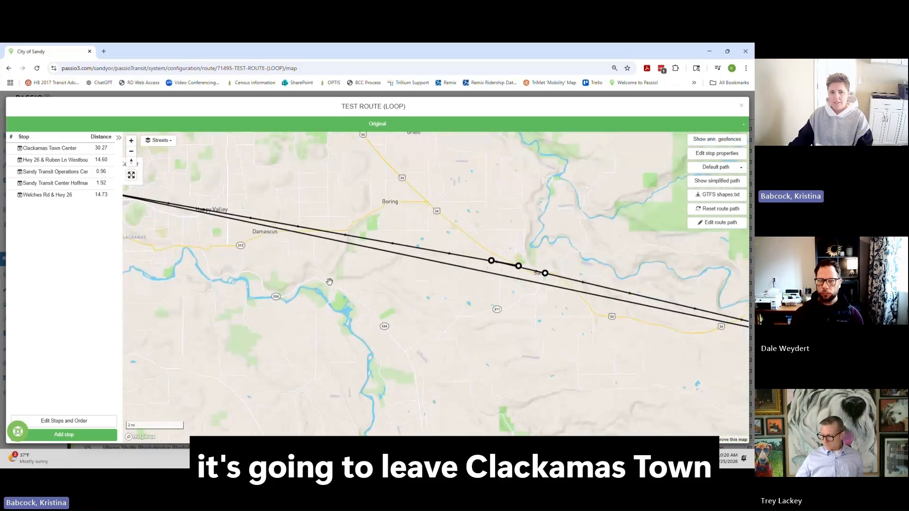
left_click_drag(122, 178, 224, 242)
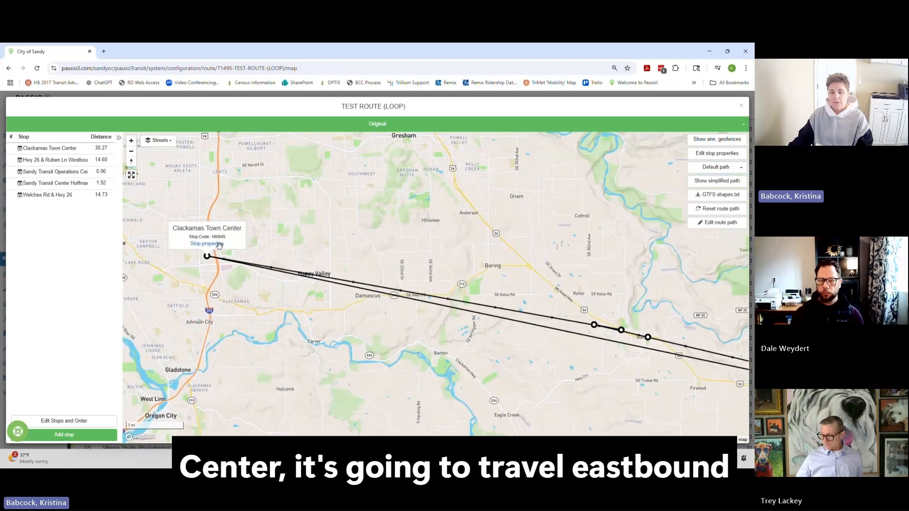
left_click_drag(707, 385, 606, 327)
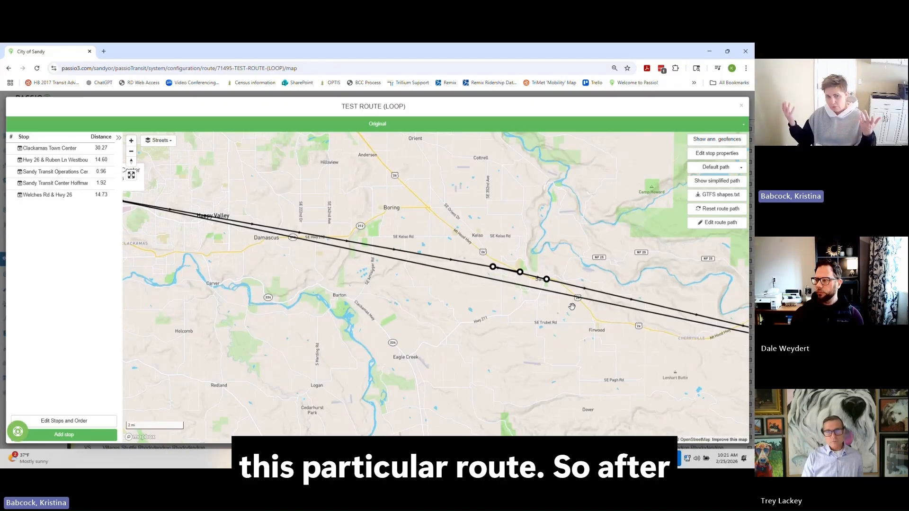
left_click_drag(572, 306, 356, 282)
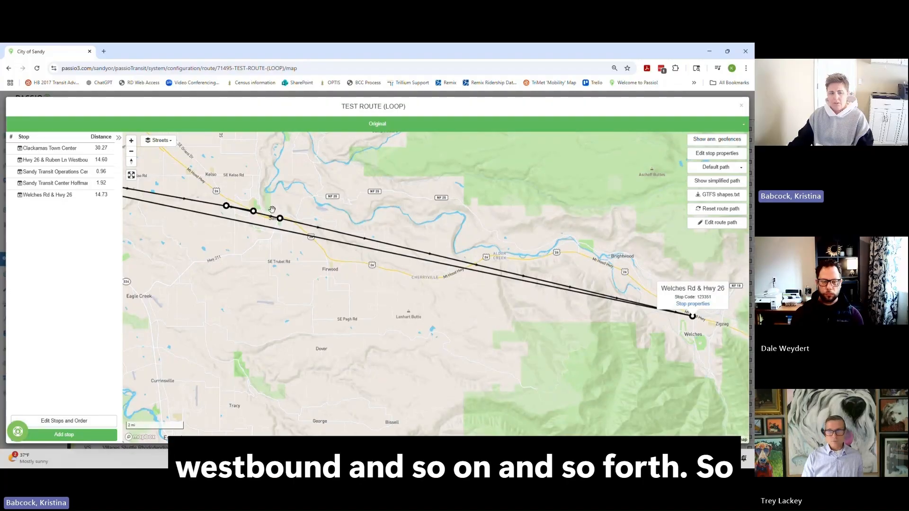
Start adding new-service stops again and add E Welches Rd & Hwy 26 Westbound using the search "welc".
left_click(28, 435)
left_click(392, 152)
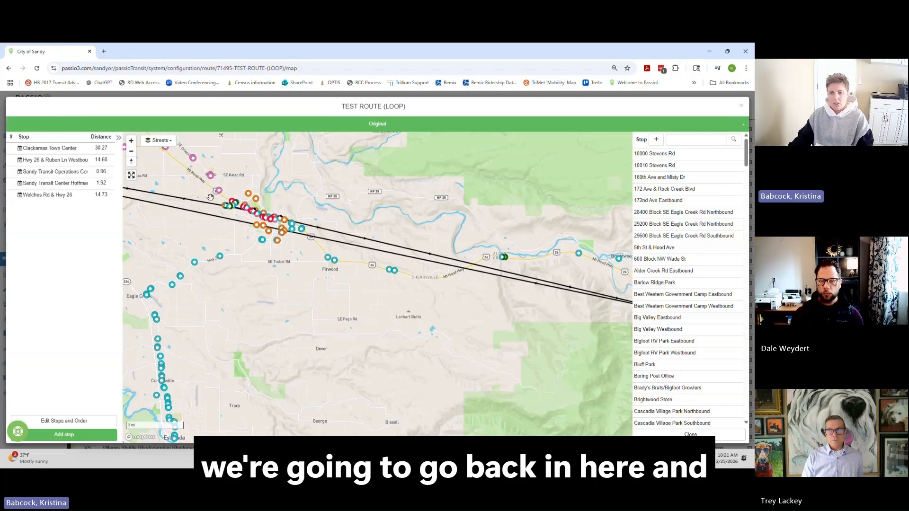
left_click(703, 141)
type("welc")
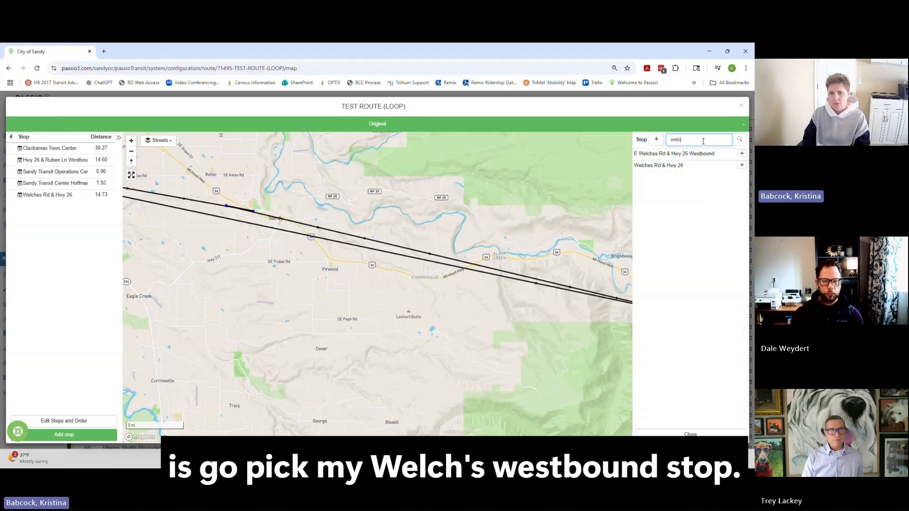
left_click(741, 155)
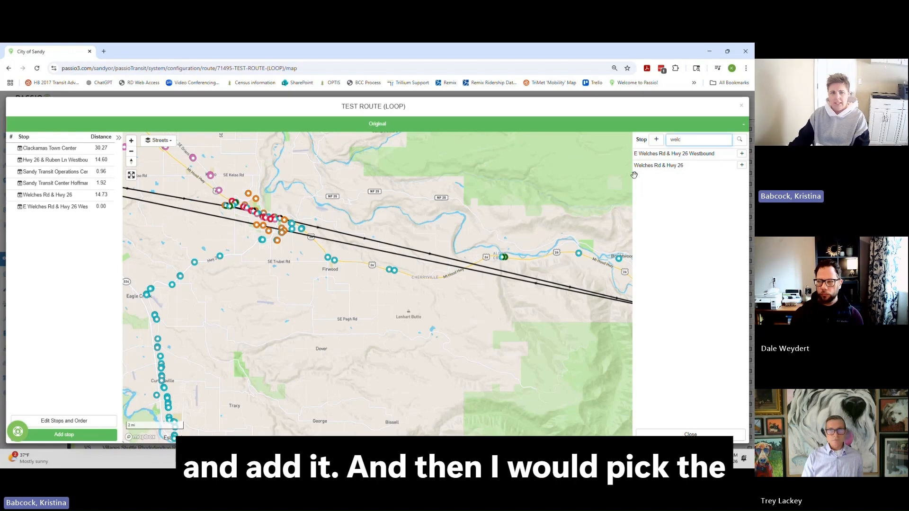
Add Sandy Transit Operations Center and Sandy Transit Center Hoffman St as return stops using the search "sandy tran".
type("sandy tran")
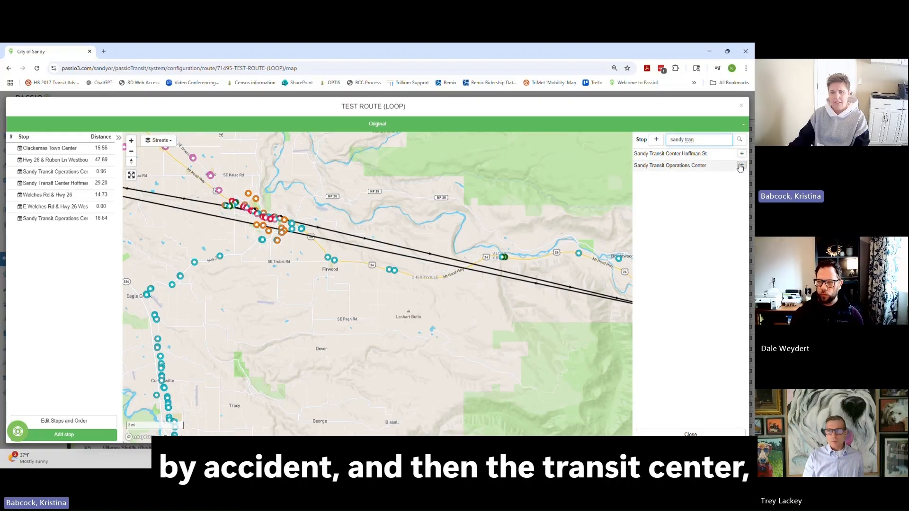
left_click(741, 155)
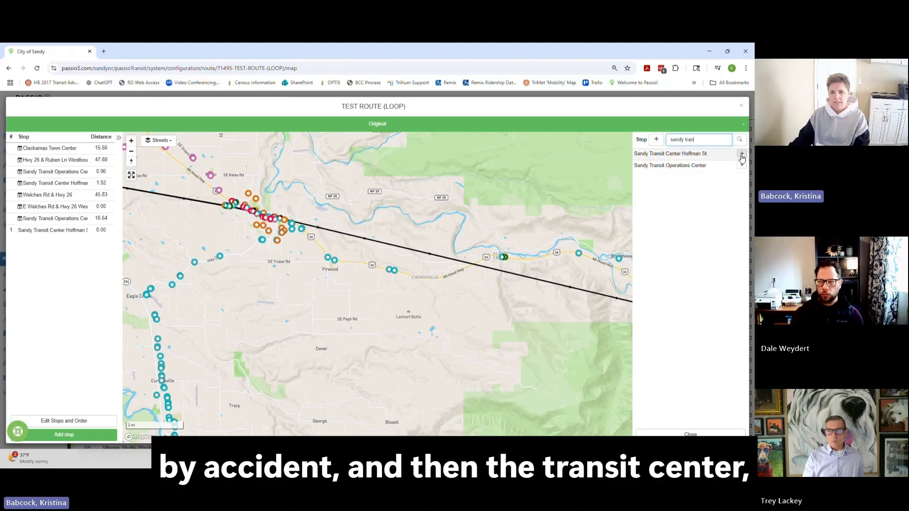
Add Hwy 26 & Ruben Ln Westbound (Safeway) using the search "safe" and Clackamas Town Center using "clac" as the final return stops.
triple_click(671, 138)
type("safew")
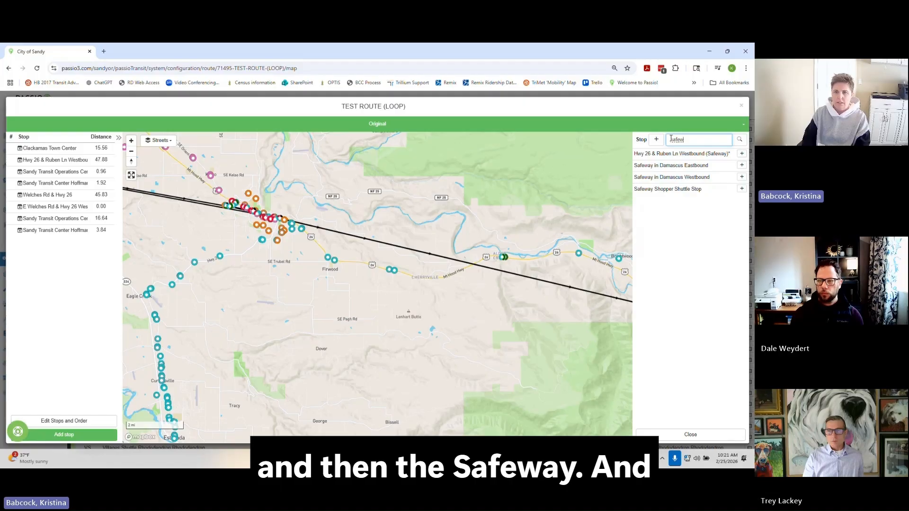
key("BackSpace")
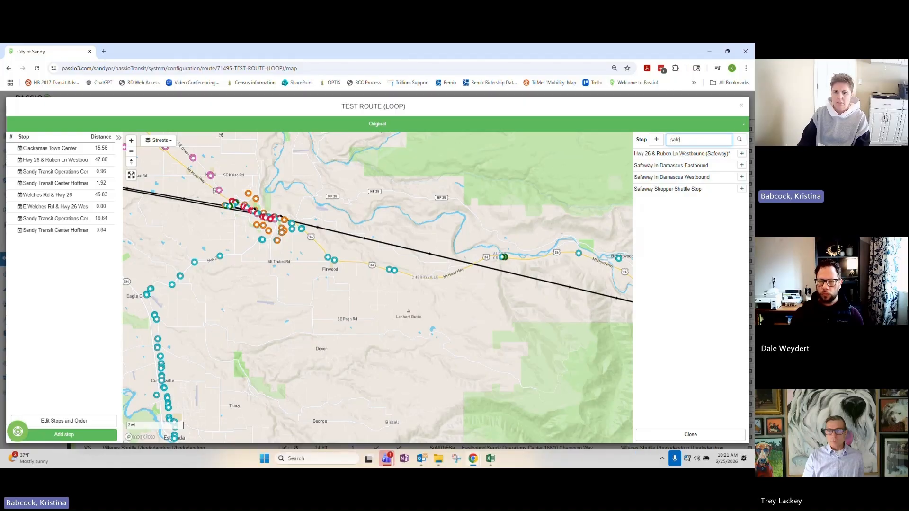
left_click(742, 155)
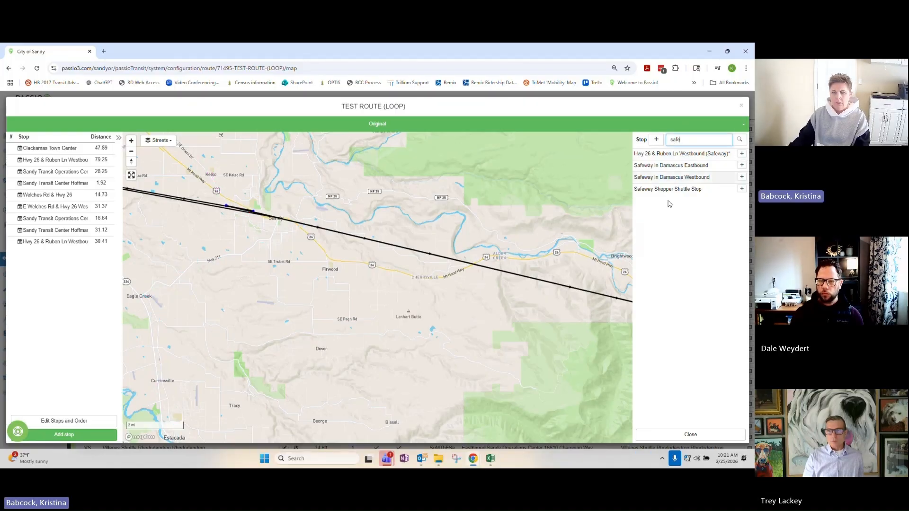
type("clac")
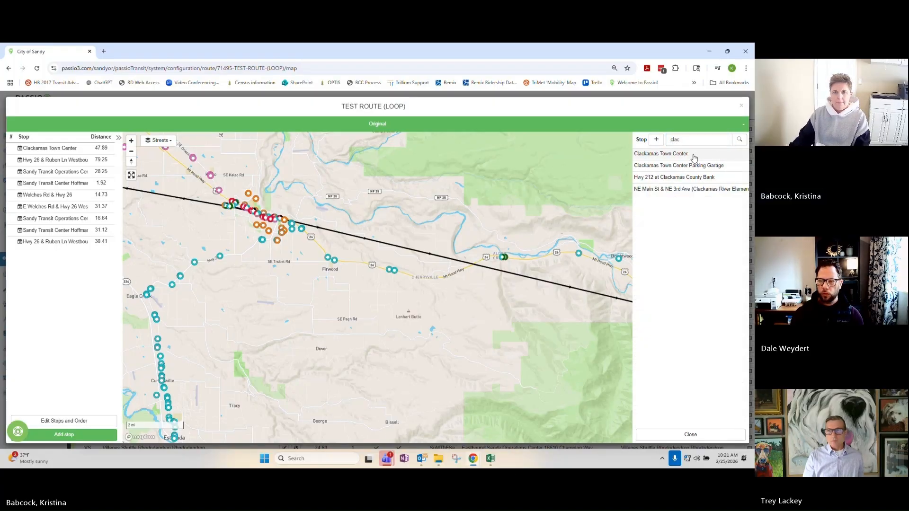
left_click(660, 154)
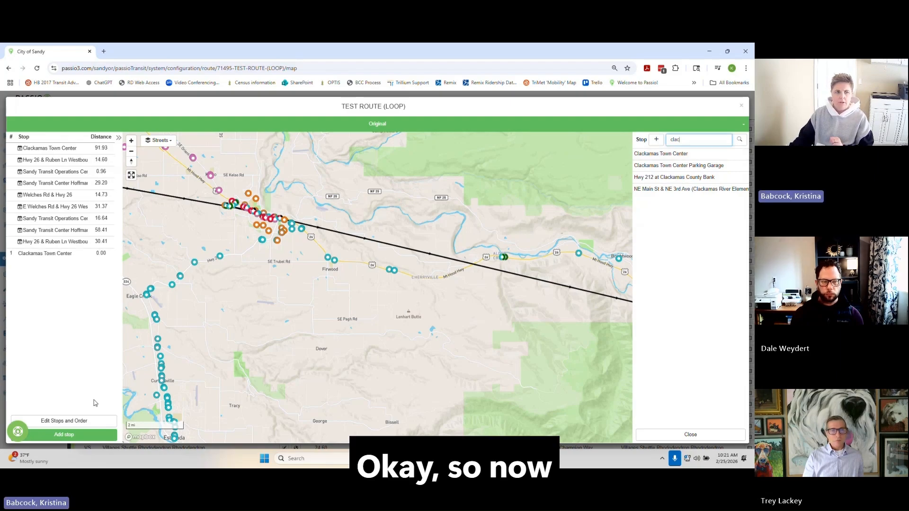
Enter stop editing for the active route, close and reopen the TEST ROUTE (LOOP) map, and reset the route path.
left_click(88, 432)
left_click(325, 152)
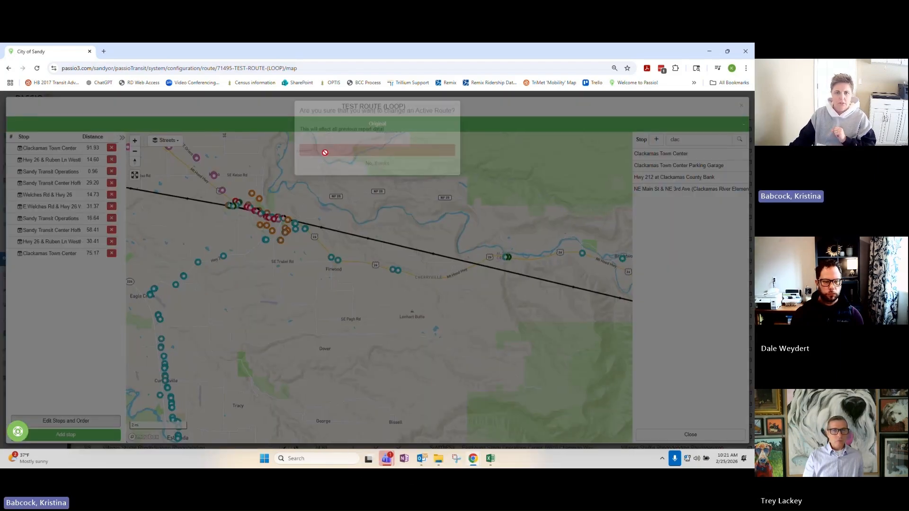
left_click(741, 106)
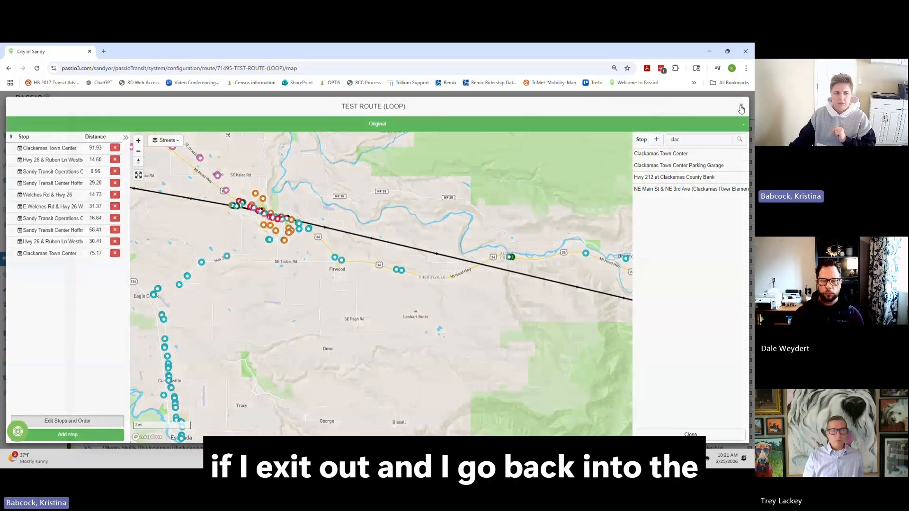
left_click(296, 371)
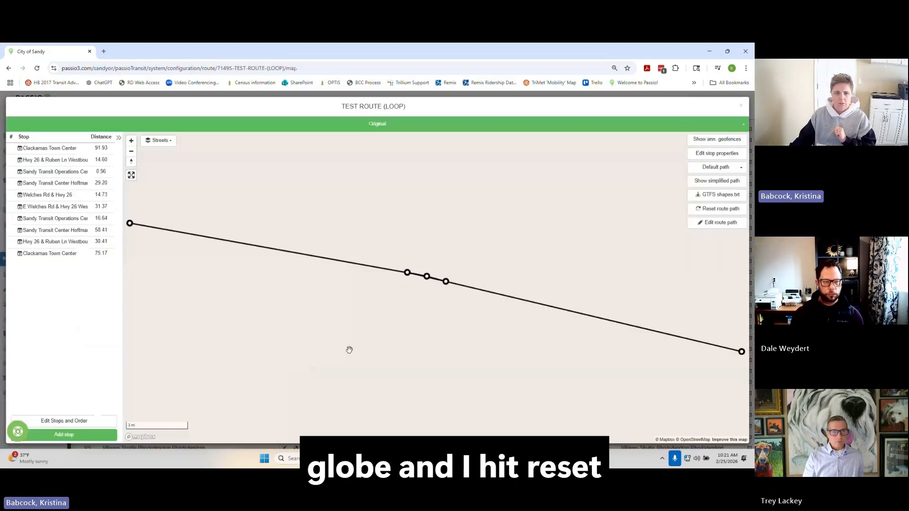
left_click(714, 209)
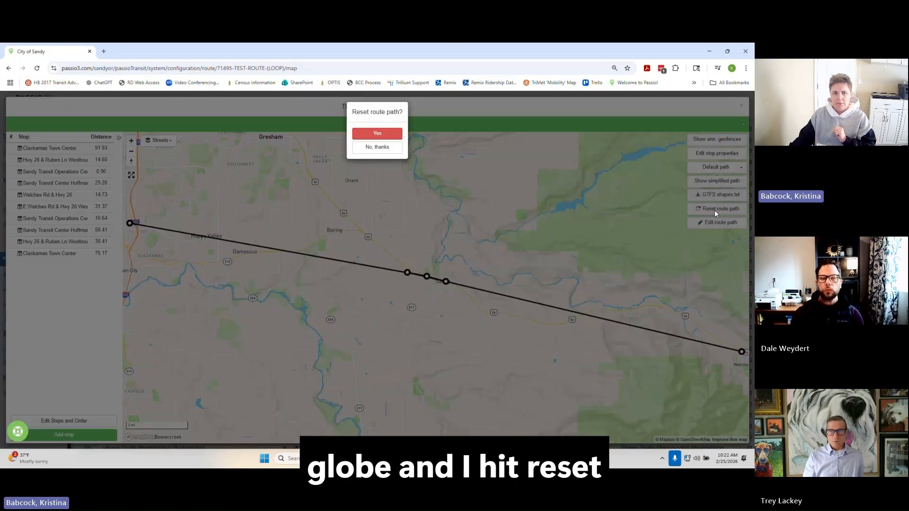
left_click(377, 134)
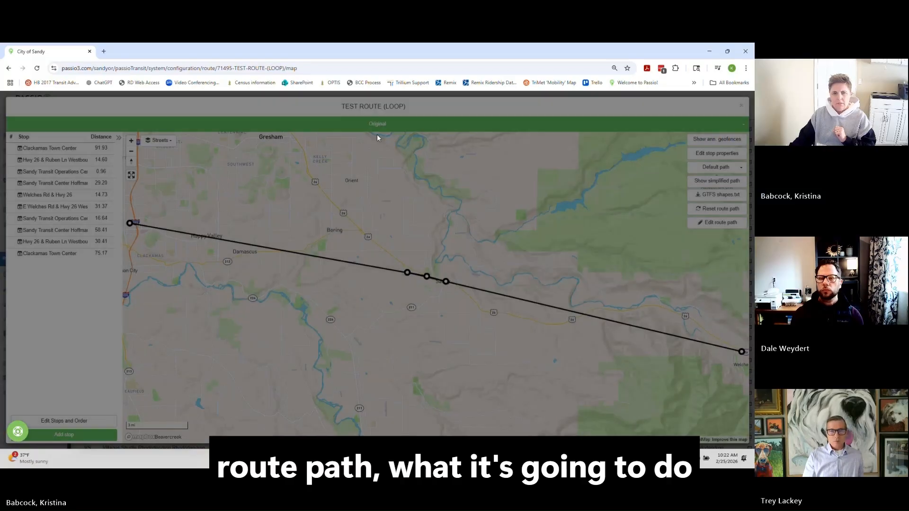
Examine the route lines through Sandy and identify the Hoffman St, Hwy 26 & Ruben Ln Westbound, and Operations Center stops on the map.
scroll(424, 190, "up", 5)
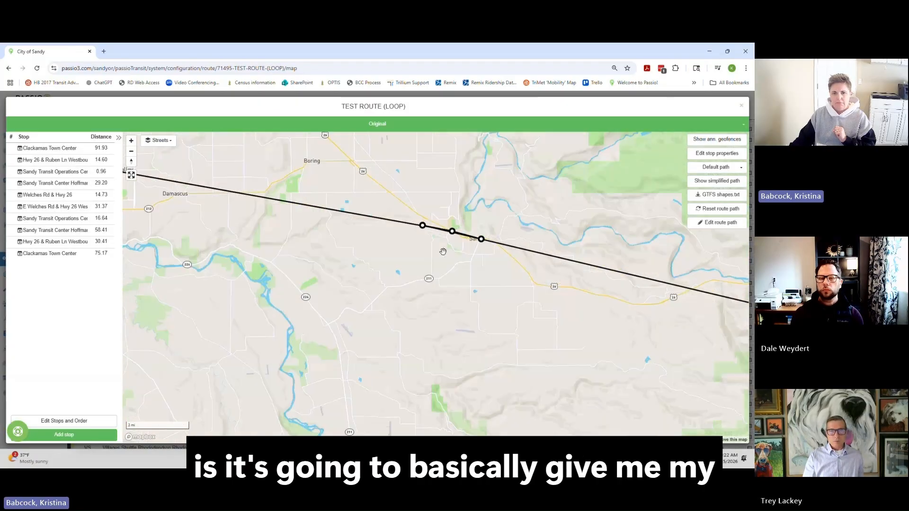
scroll(457, 245, "up", 3)
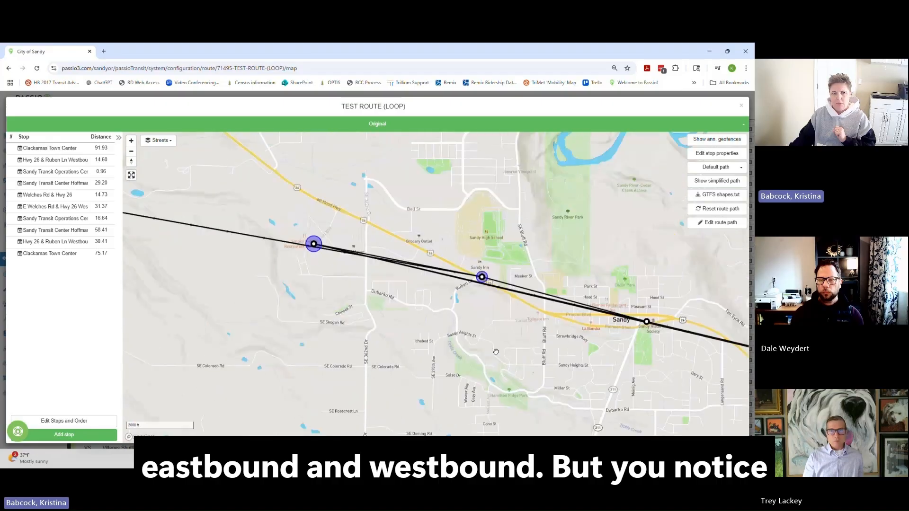
scroll(436, 305, "up", 2)
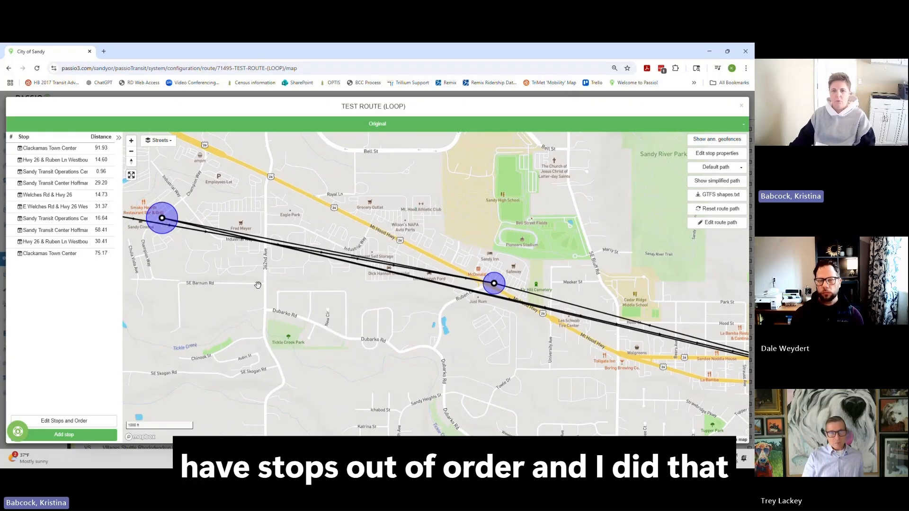
scroll(419, 318, "down", 3)
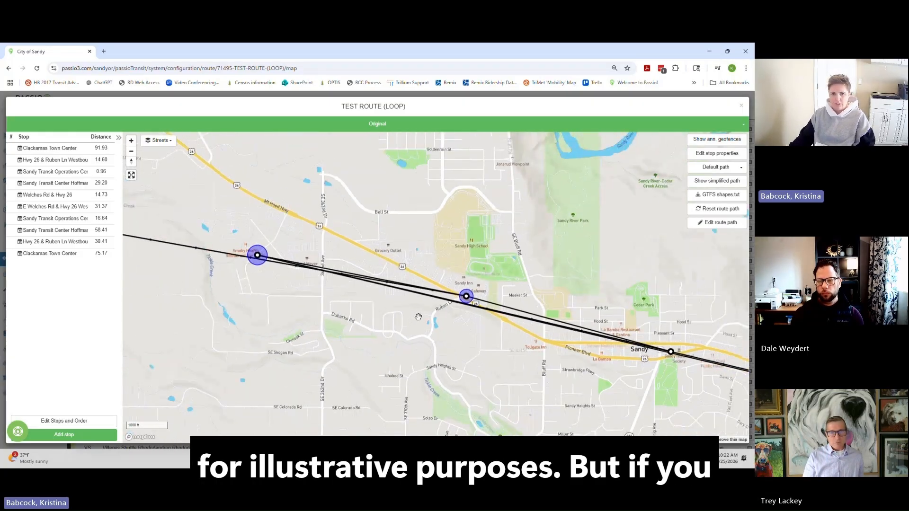
scroll(419, 316, "up", 3)
left_click_drag(419, 317, 151, 267)
left_click(528, 320)
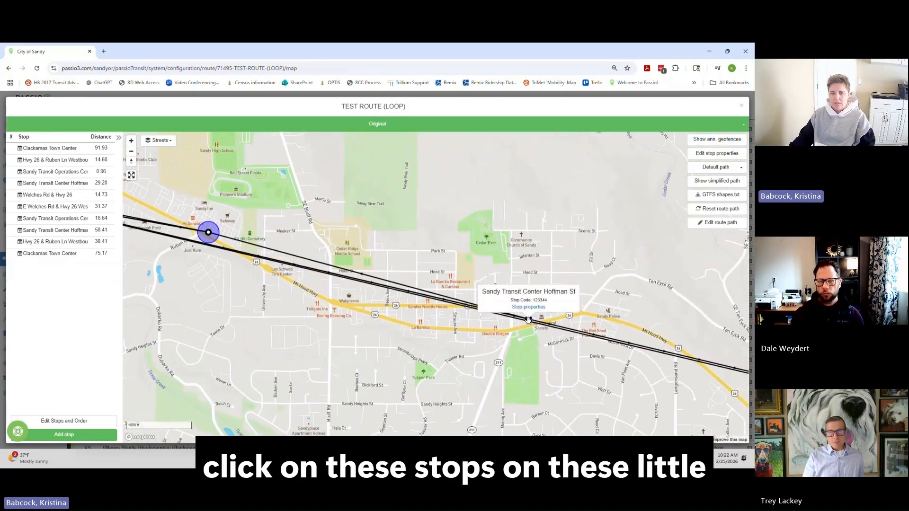
left_click(207, 233)
left_click_drag(212, 284, 414, 329)
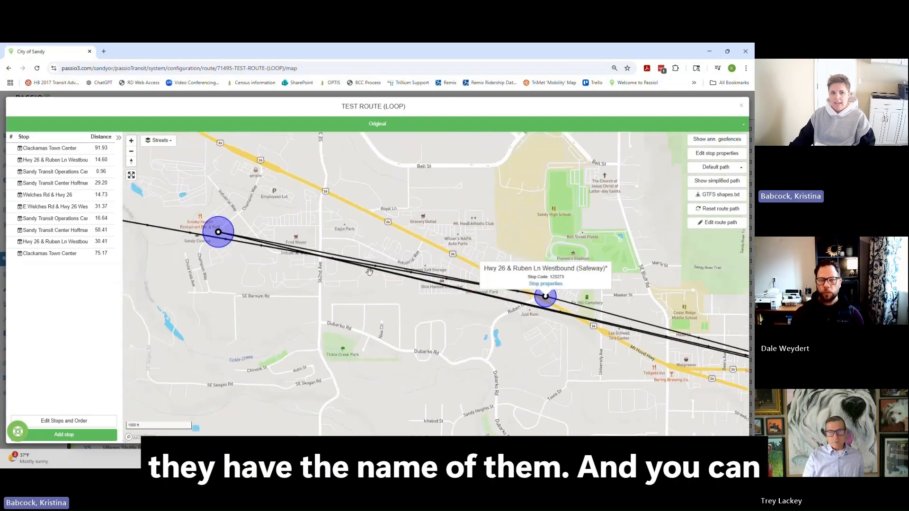
left_click(220, 231)
left_click_drag(499, 346, 462, 314)
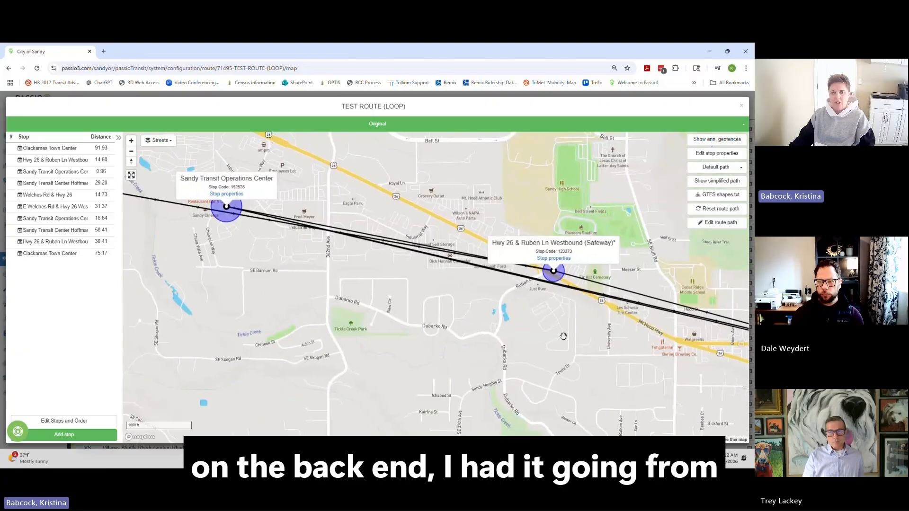
Trace the route path east from Sandy to Welches Rd & Hwy 26 and back to the Sandy transit stops.
left_click_drag(592, 344, 511, 328)
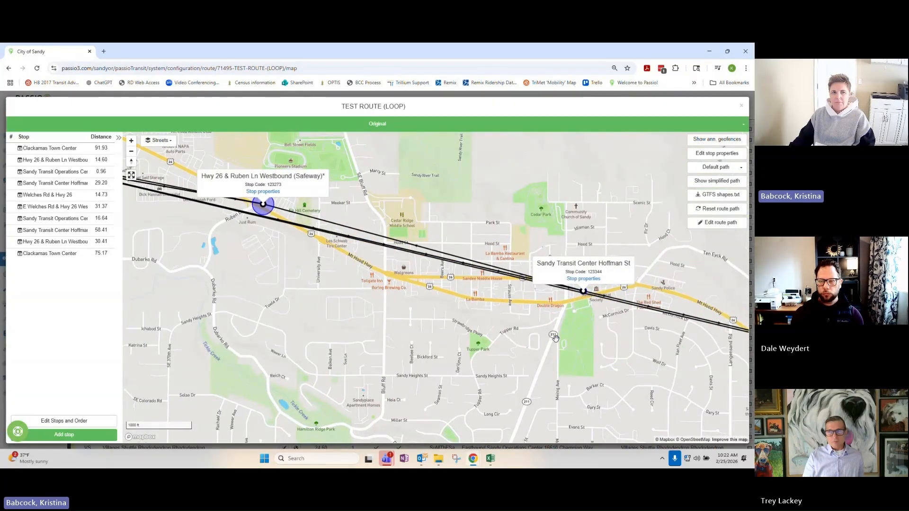
left_click_drag(545, 339, 379, 289)
left_click_drag(611, 346, 377, 301)
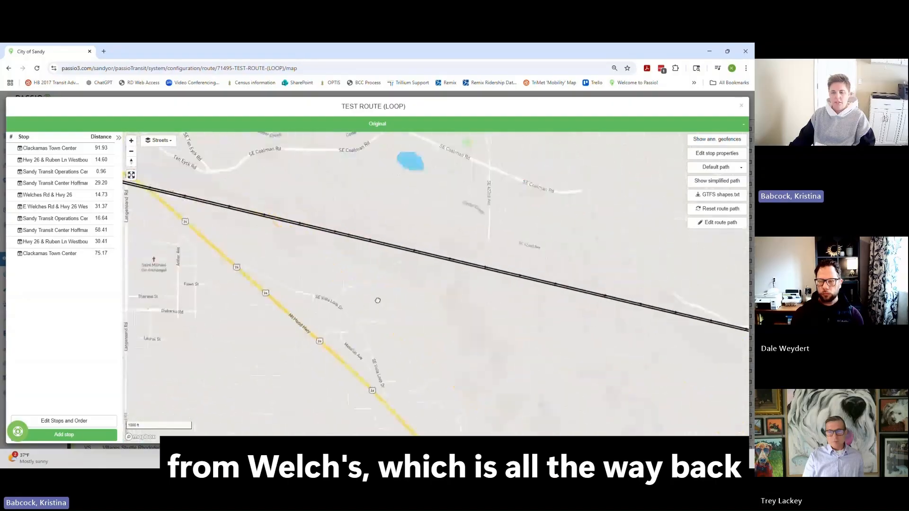
scroll(463, 309, "down", 5)
left_click_drag(562, 350, 395, 306)
scroll(544, 339, "down", 5)
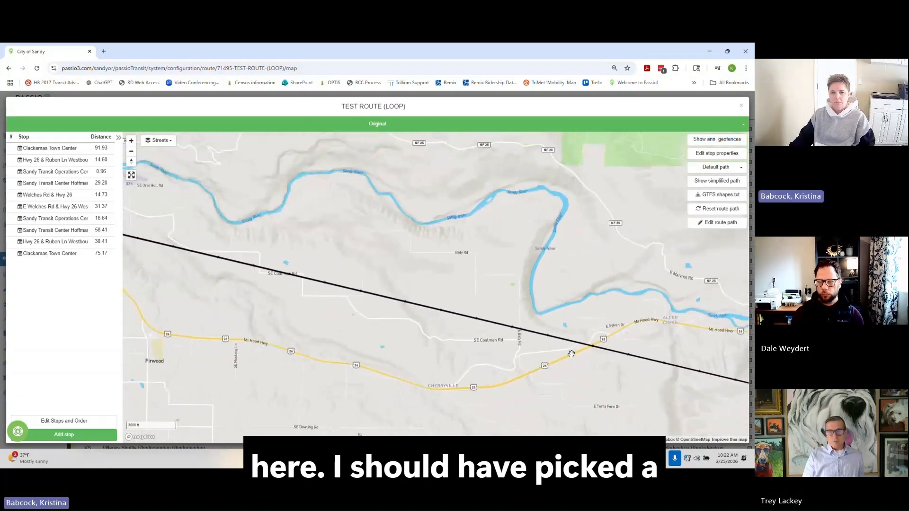
scroll(597, 367, "down", 5)
left_click_drag(631, 384, 426, 325)
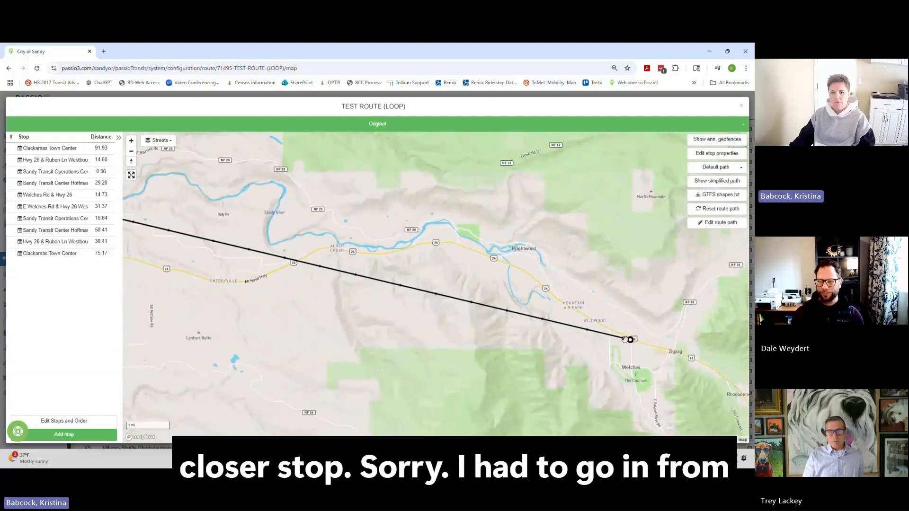
left_click(628, 339)
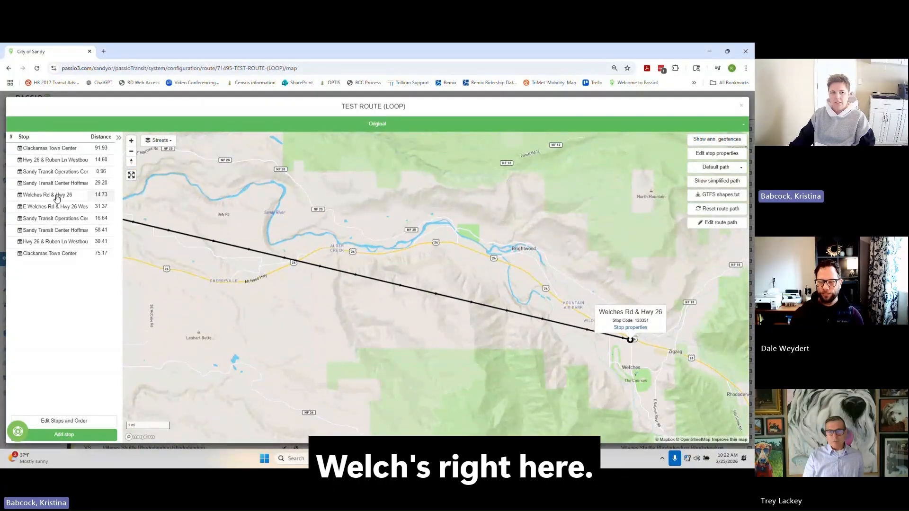
left_click(74, 219)
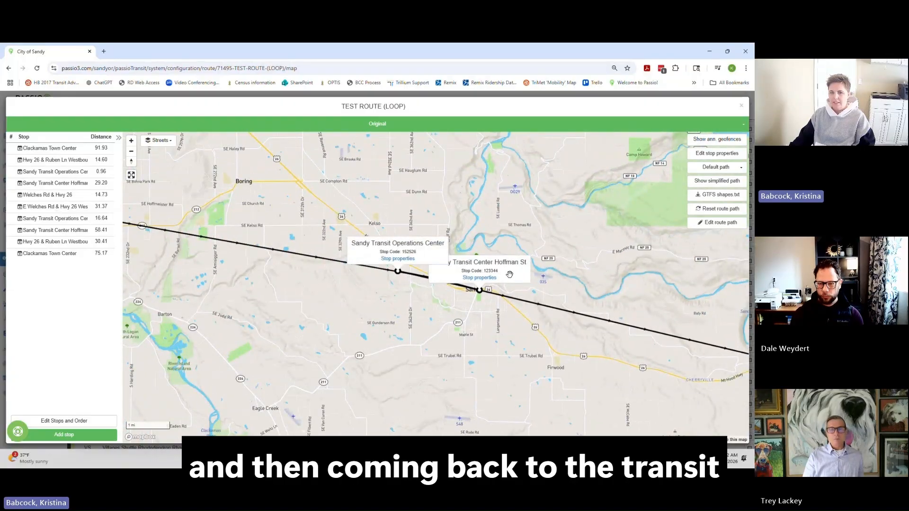
scroll(445, 292, "up", 3)
scroll(446, 291, "up", 3)
left_click_drag(445, 291, 640, 414)
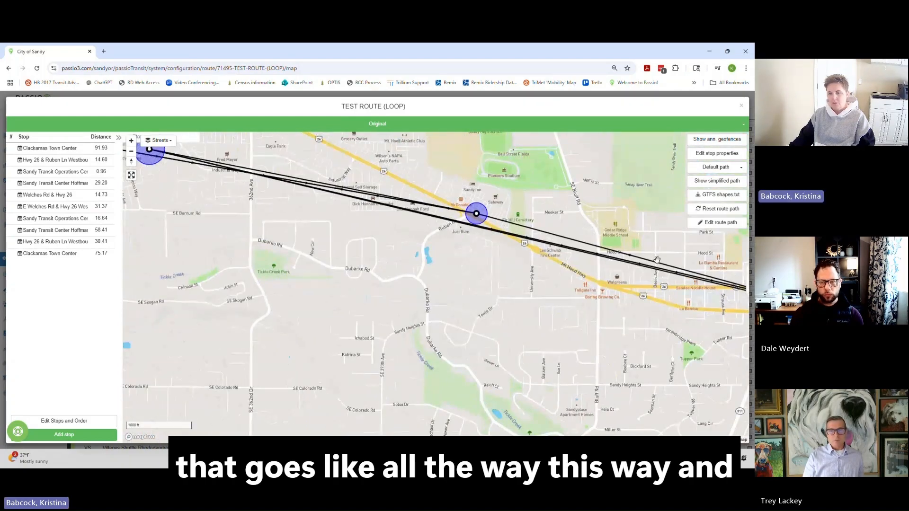
Move the return Sandy Transit Operations Center stop to just after the return Hwy 26 & Ruben Ln Westbound stop and reset the route path.
left_click(64, 421)
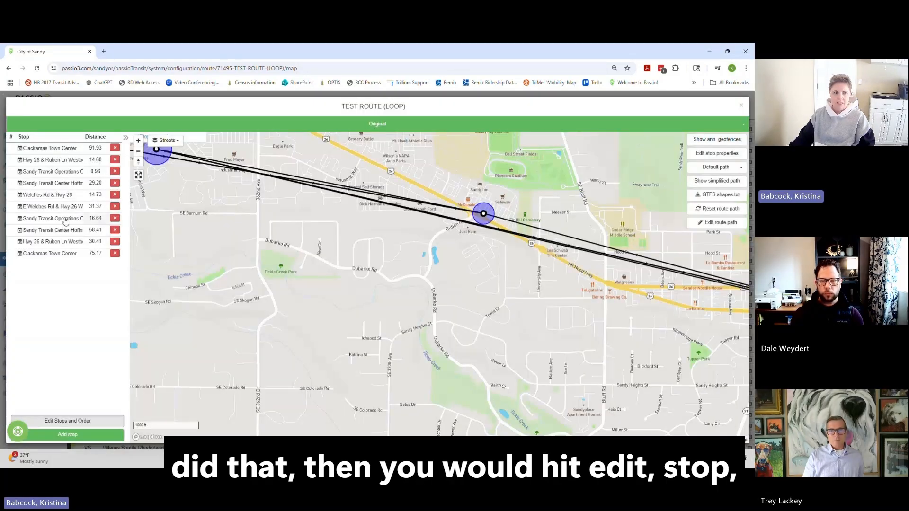
left_click_drag(61, 219, 68, 239)
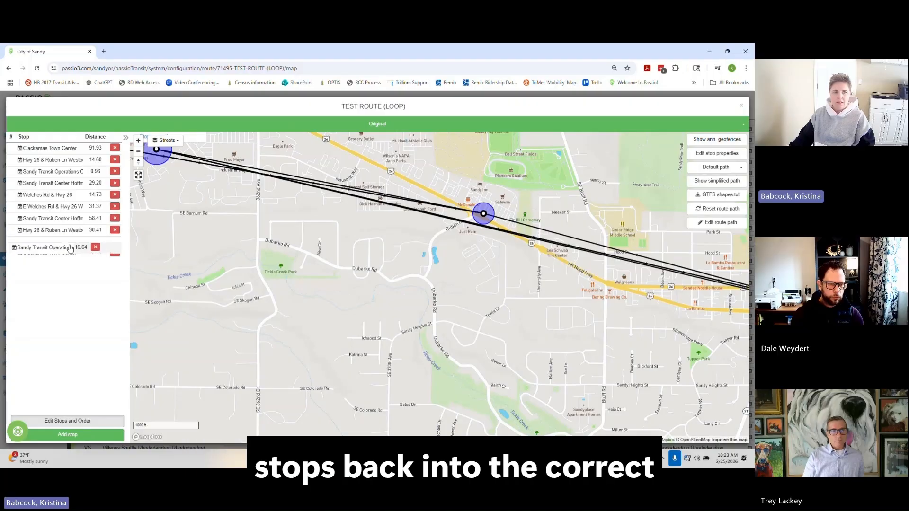
left_click(720, 210)
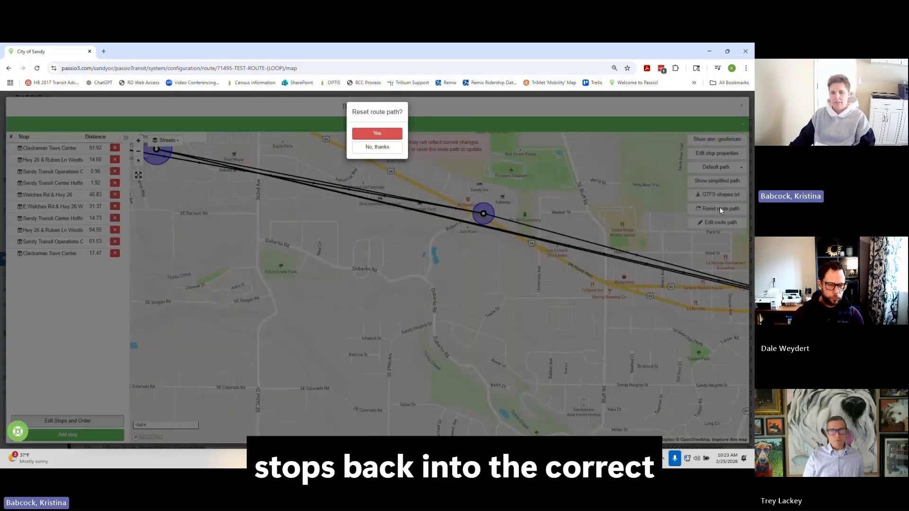
left_click(393, 135)
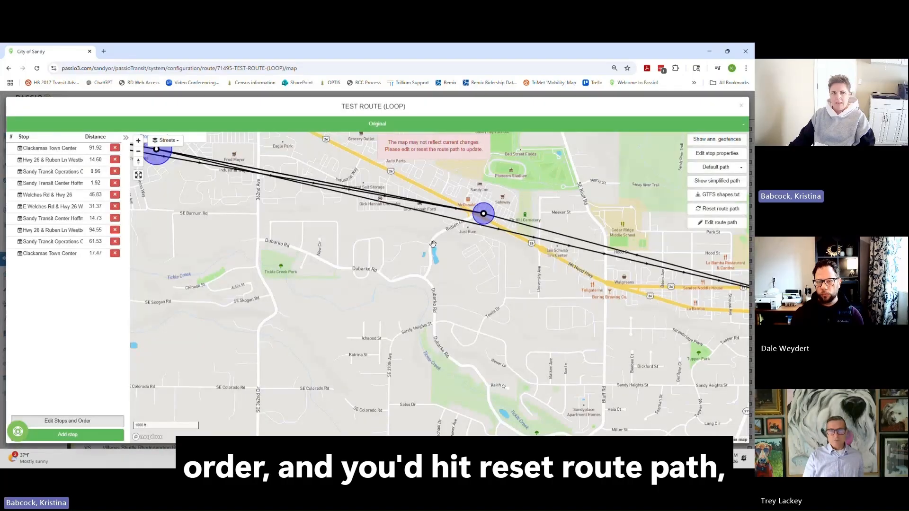
left_click_drag(554, 306, 475, 317)
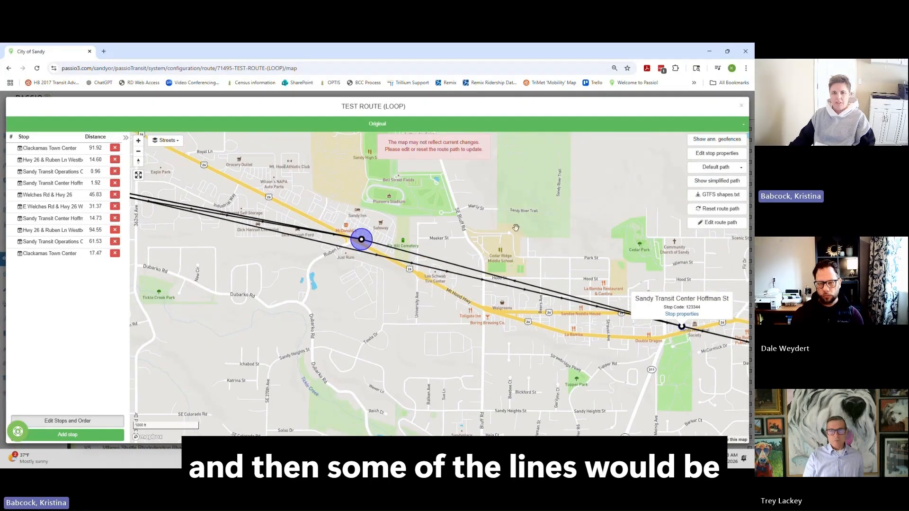
left_click_drag(553, 239, 618, 260)
left_click_drag(550, 254, 584, 256)
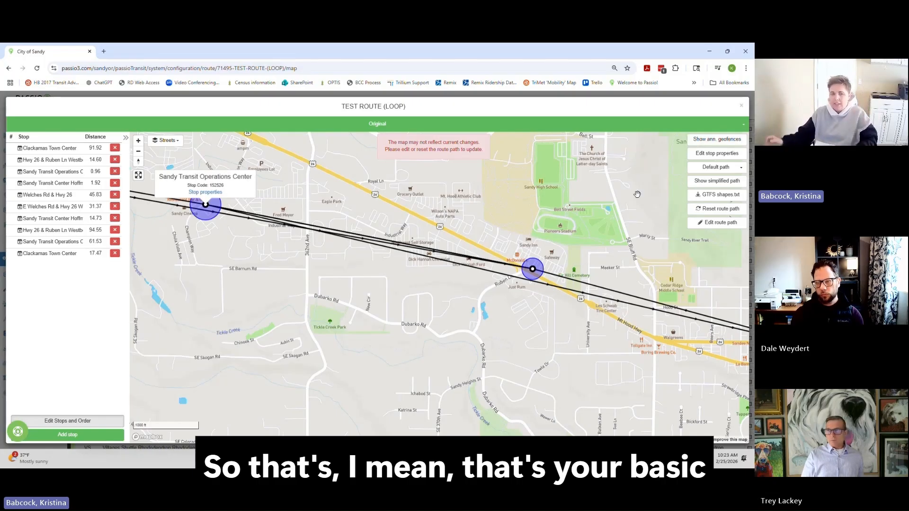
Open the TEST ROUTE (LOOP) trip schedule and try to clear Trip 1's X marks at the first two Clackamas Town Center columns.
left_click(741, 108)
left_click(192, 373)
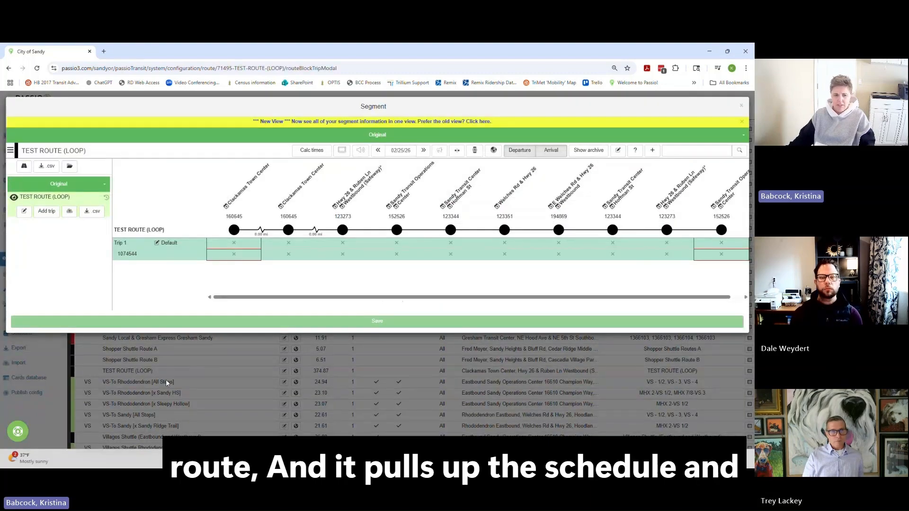
left_click(242, 246)
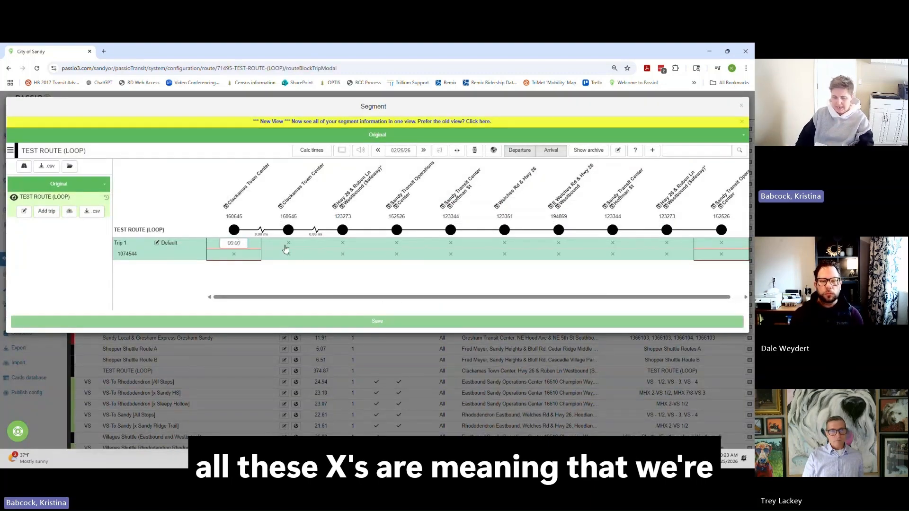
key("Tab")
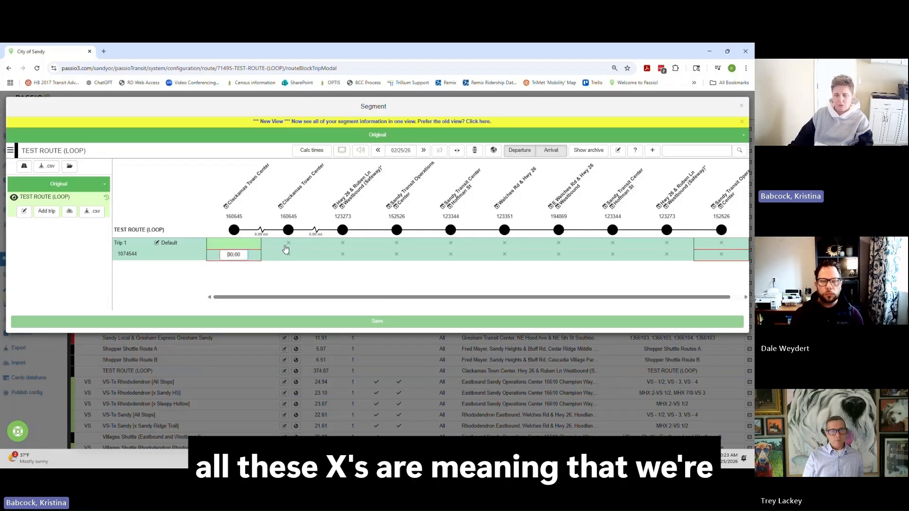
key("Tab")
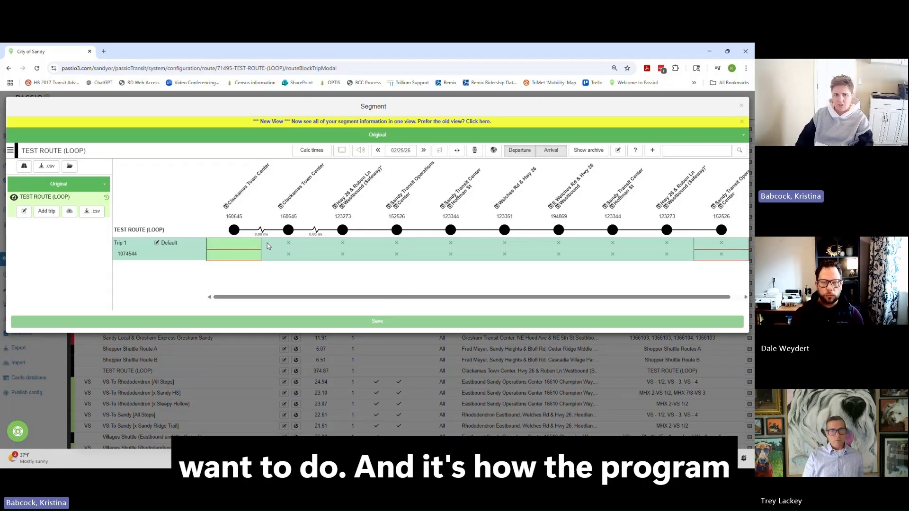
left_click(299, 243)
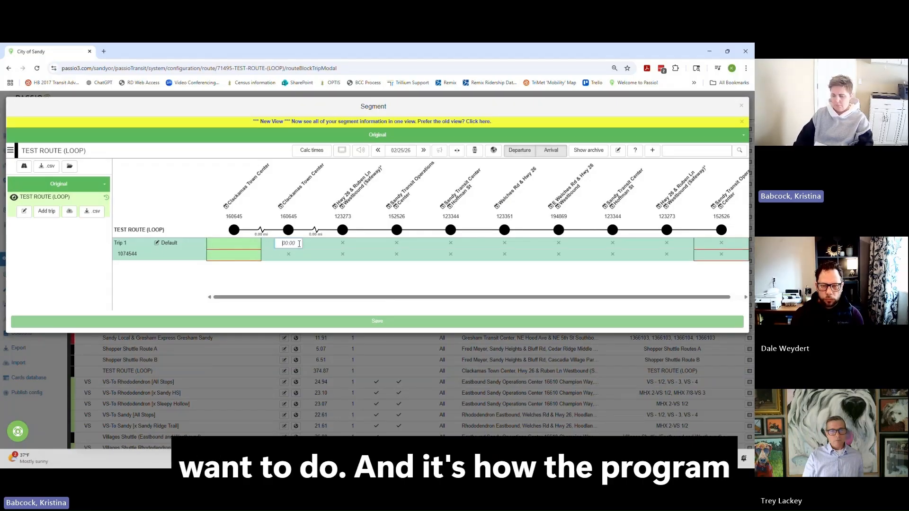
key("Tab")
key("Tab")
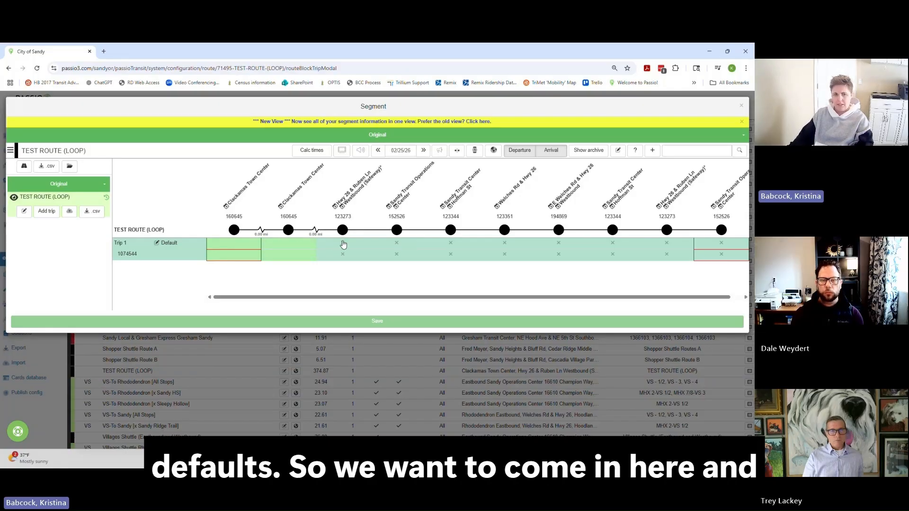
Try to clear Trip 1's X marks from the first Hwy 26 & Ruben Ln stop through Welches Rd & Hwy 26.
left_click(347, 241)
left_click(345, 255)
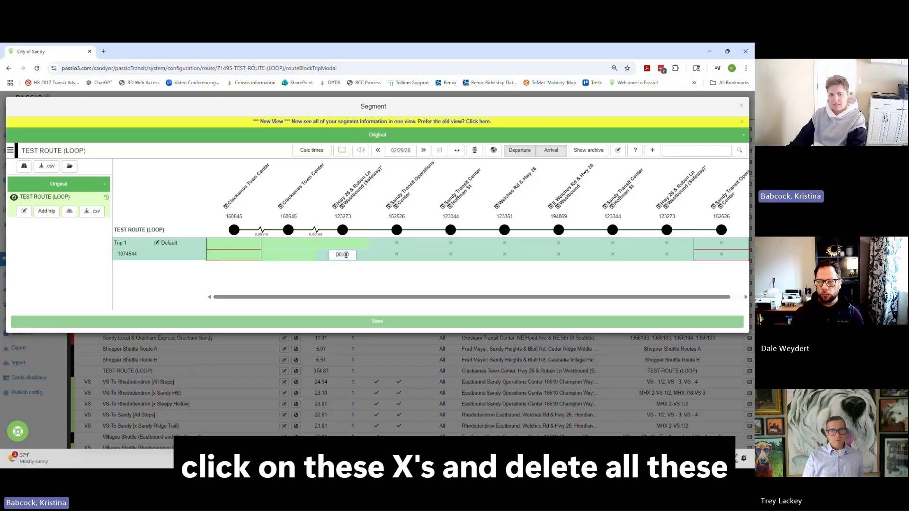
left_click(401, 243)
key("Tab")
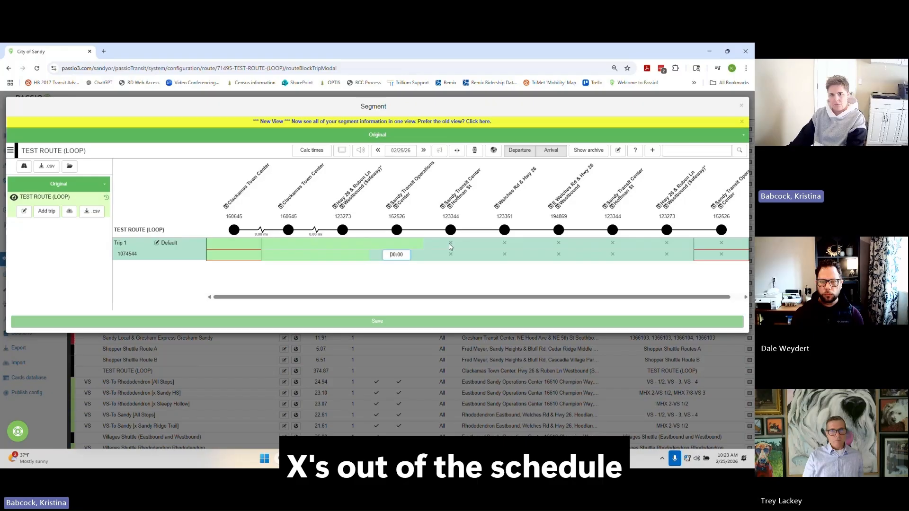
left_click(450, 244)
key("Tab")
left_click(503, 244)
key("Tab")
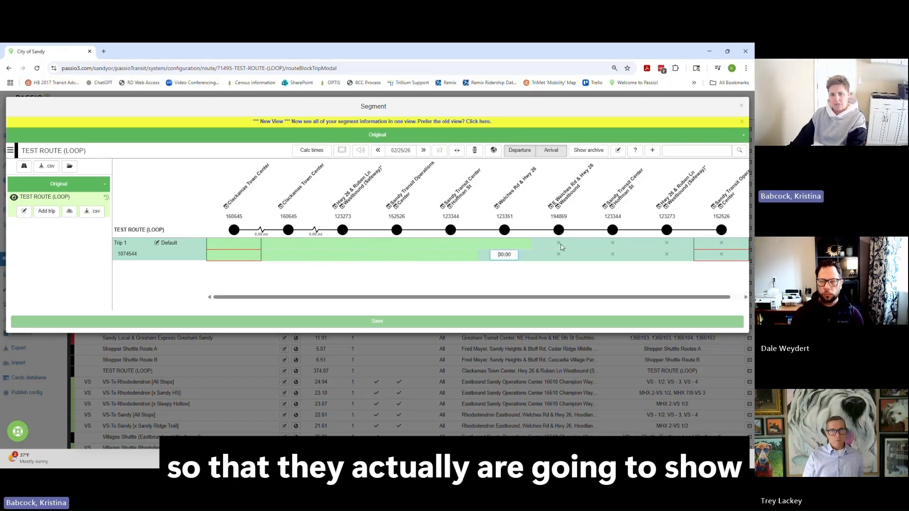
Try to clear Trip 1's remaining X marks from E Welches Rd & Hwy 26 Westbound through the return Sandy Transit Operations Center.
key("Tab")
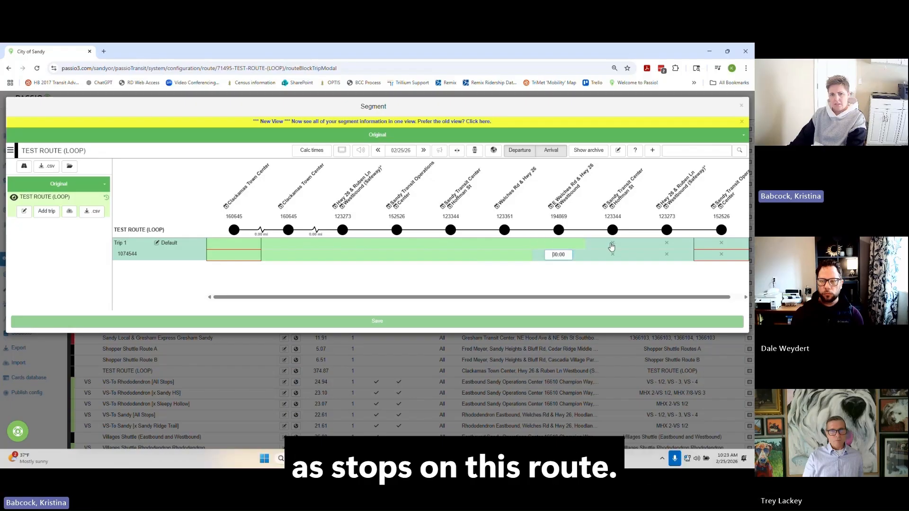
key("Tab")
left_click(666, 246)
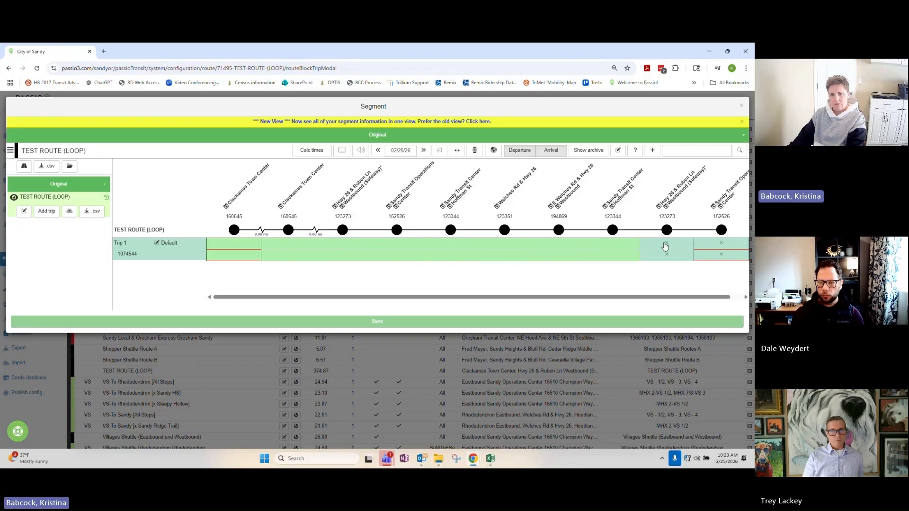
key("Tab")
left_click(721, 243)
key("Tab")
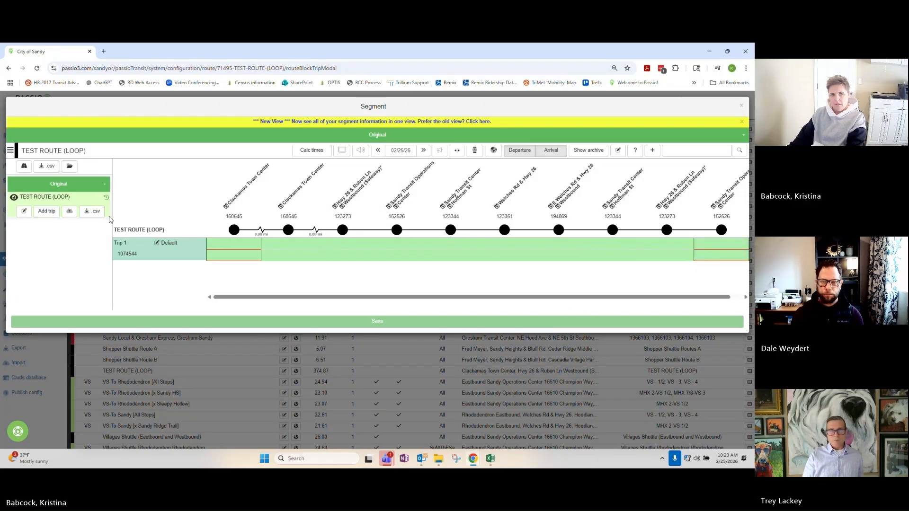
Leave the schedule, refresh the segment list with inactive segments shown, and reopen the TEST ROUTE (LOOP) schedule.
left_click(479, 122)
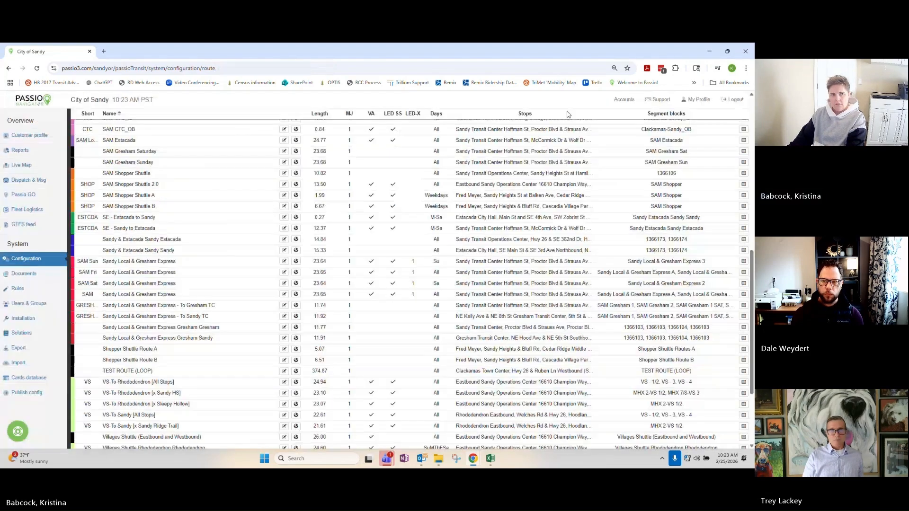
left_click(579, 113)
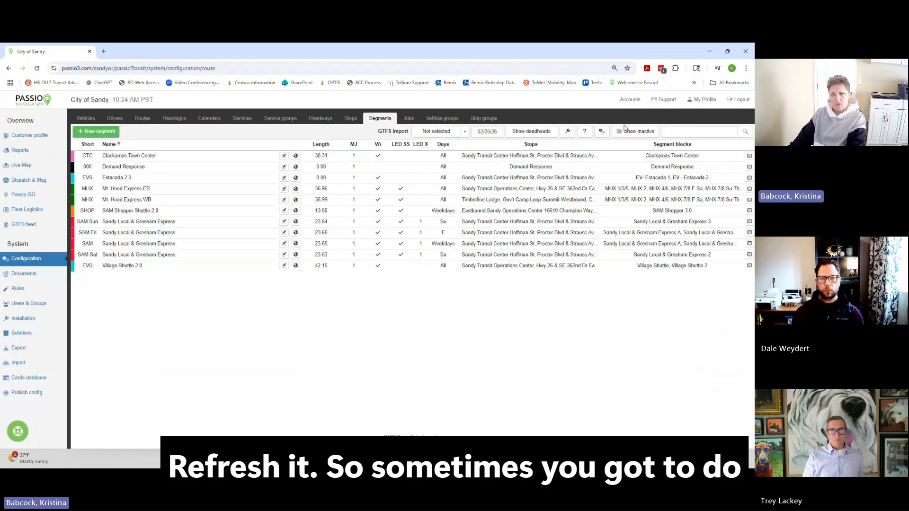
left_click(625, 128)
scroll(184, 342, "down", 5)
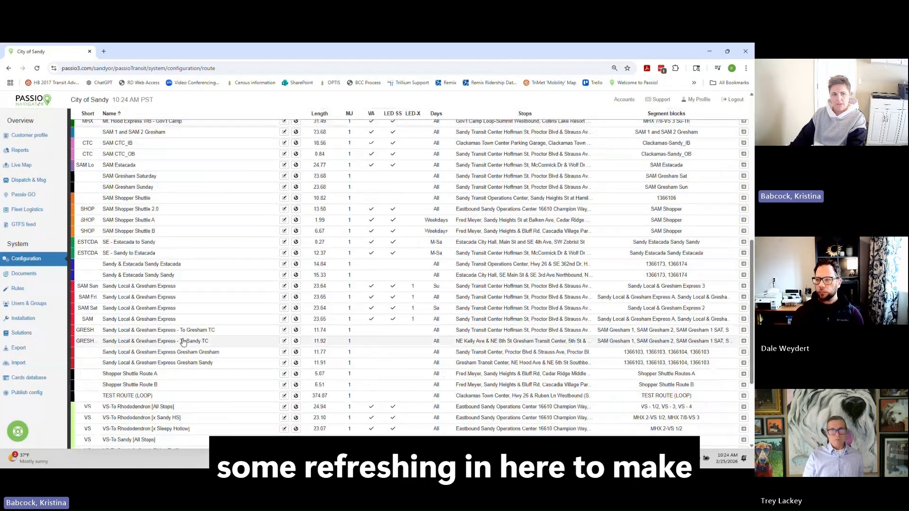
scroll(184, 342, "down", 1)
left_click(180, 357)
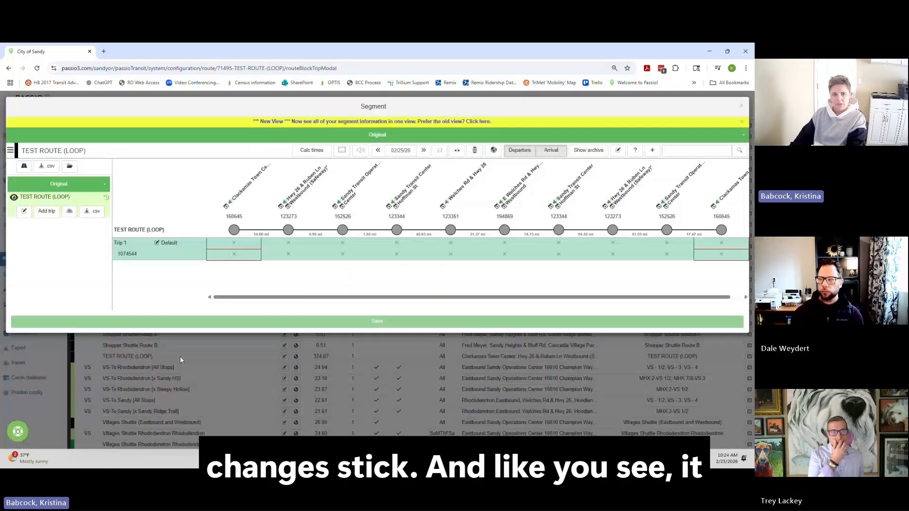
Try again to clear Trip 1's X marks at the first Clackamas Town Center stop.
left_click(230, 251)
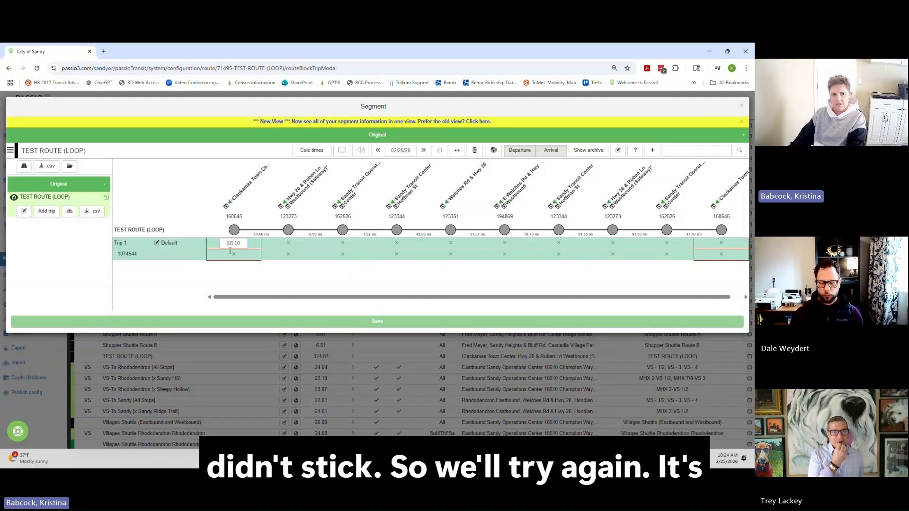
left_click(233, 255)
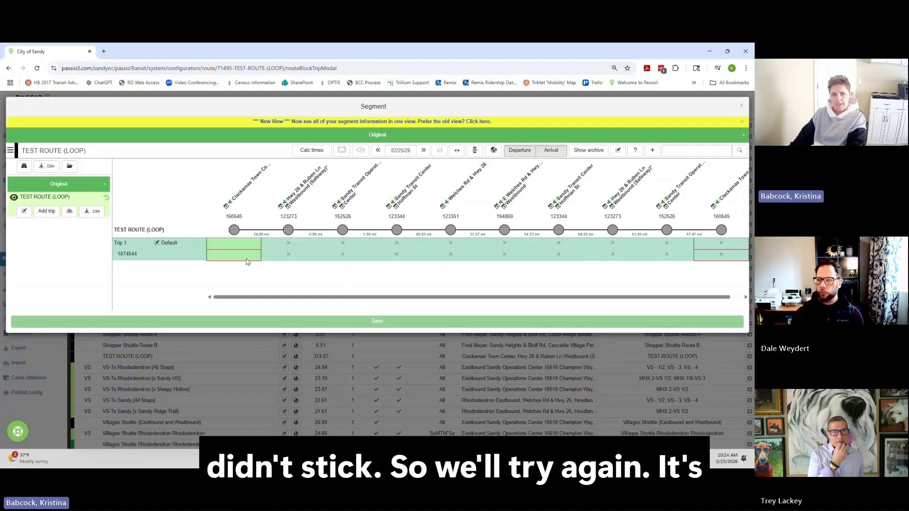
left_click(235, 245)
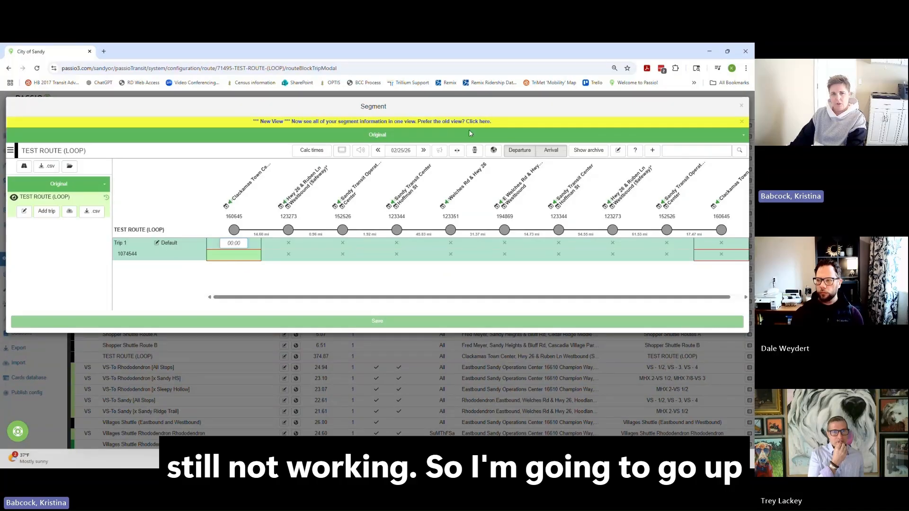
Switch to the old schedule view, clear Trip 1's X marks for all stops in the TEST ROUTE (LOOP) timetable, and save.
left_click(476, 122)
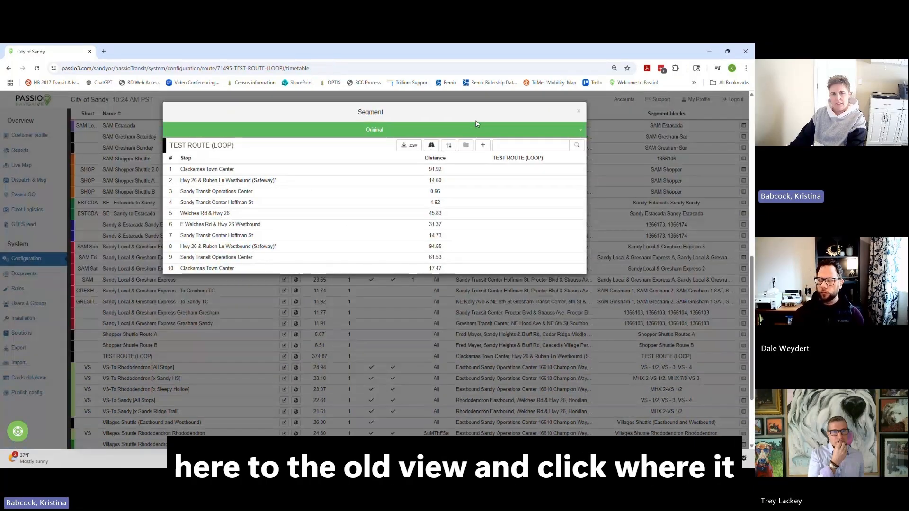
left_click(519, 160)
left_click(378, 148)
left_click_drag(428, 170, 431, 268)
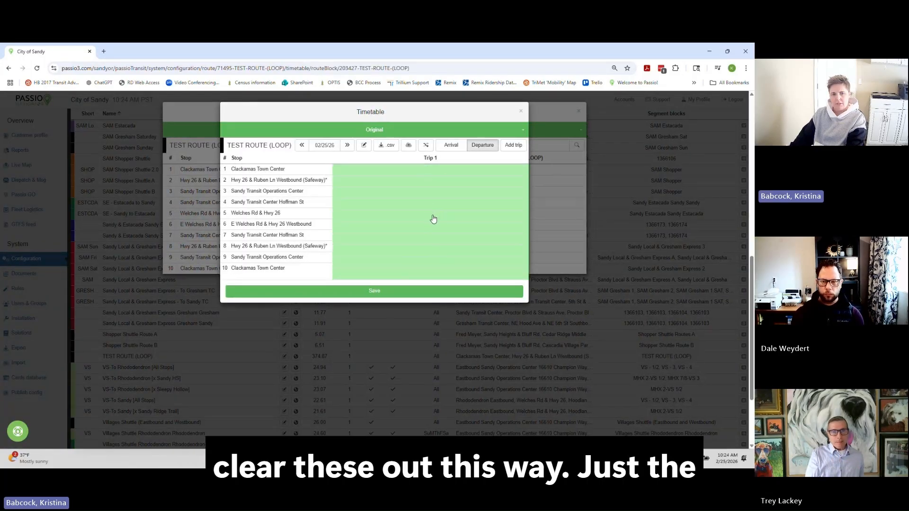
left_click(385, 291)
left_click(386, 388)
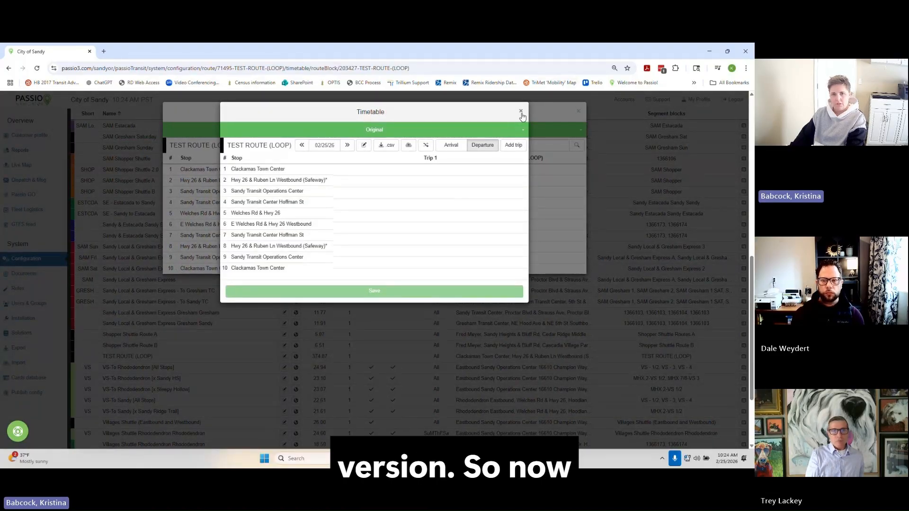
Close the timetable and reopen the TEST ROUTE (LOOP) schedule to check Trip 1's cleared stop cells.
left_click(521, 112)
left_click(578, 111)
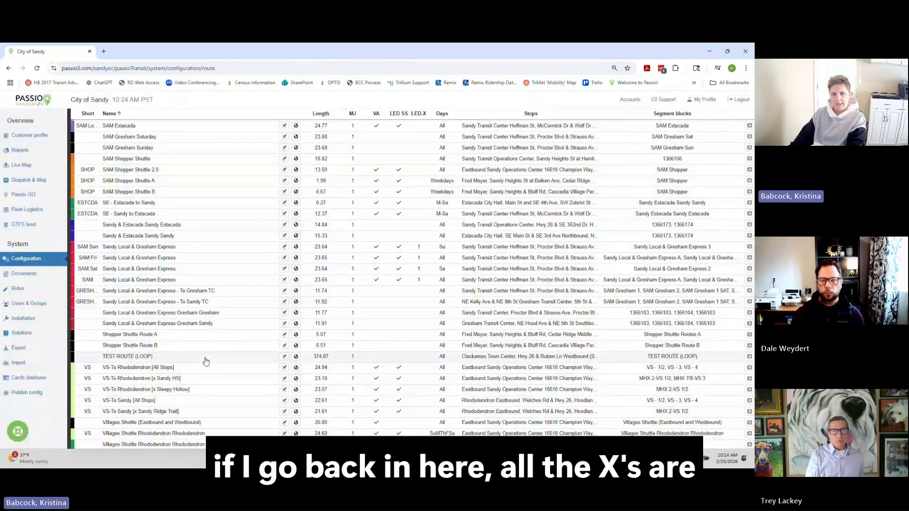
left_click(205, 358)
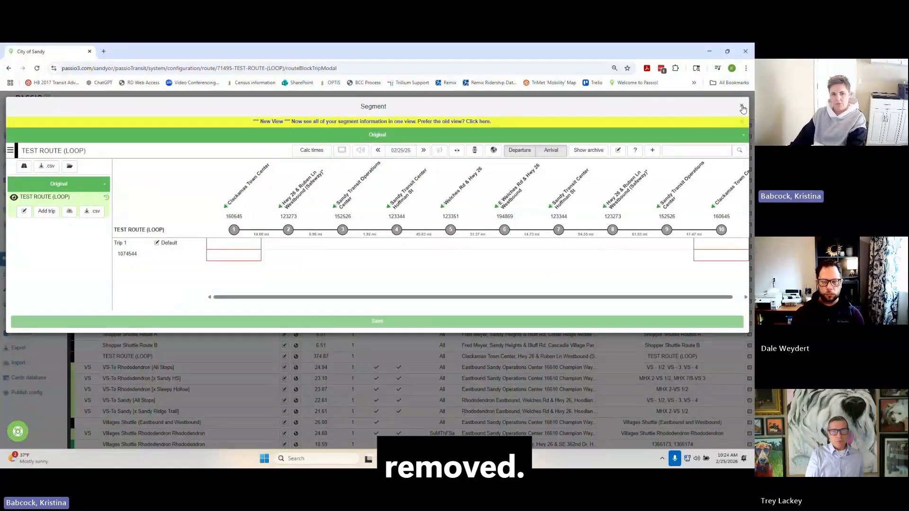